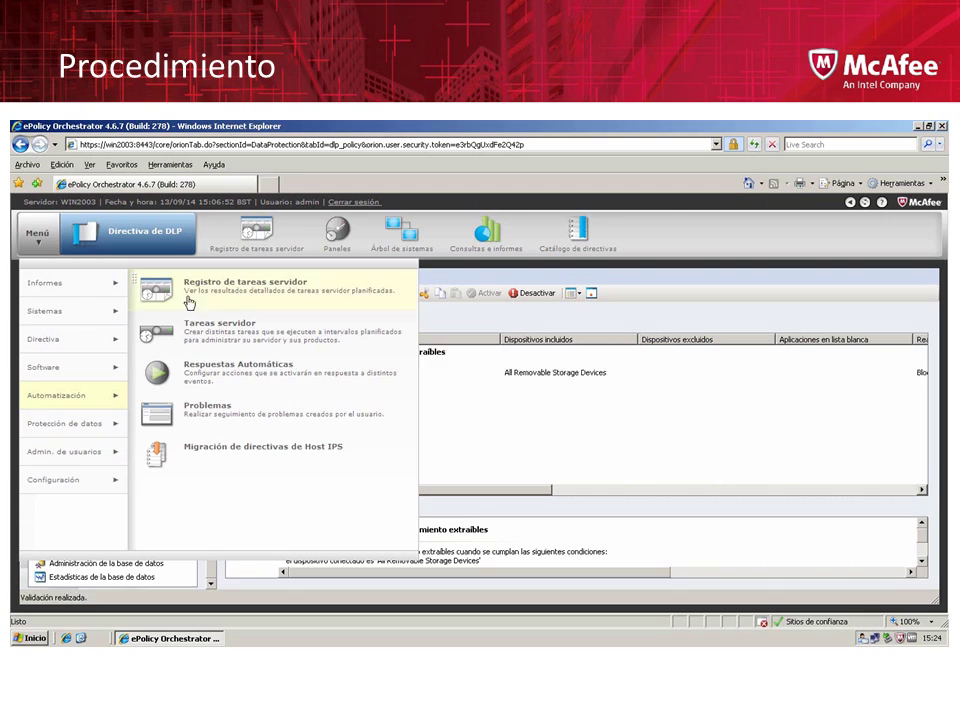
Open the DLP Policy page and start saving the policy under a new file
{"action": "mouse_move", "coordinate": [122, 430]}
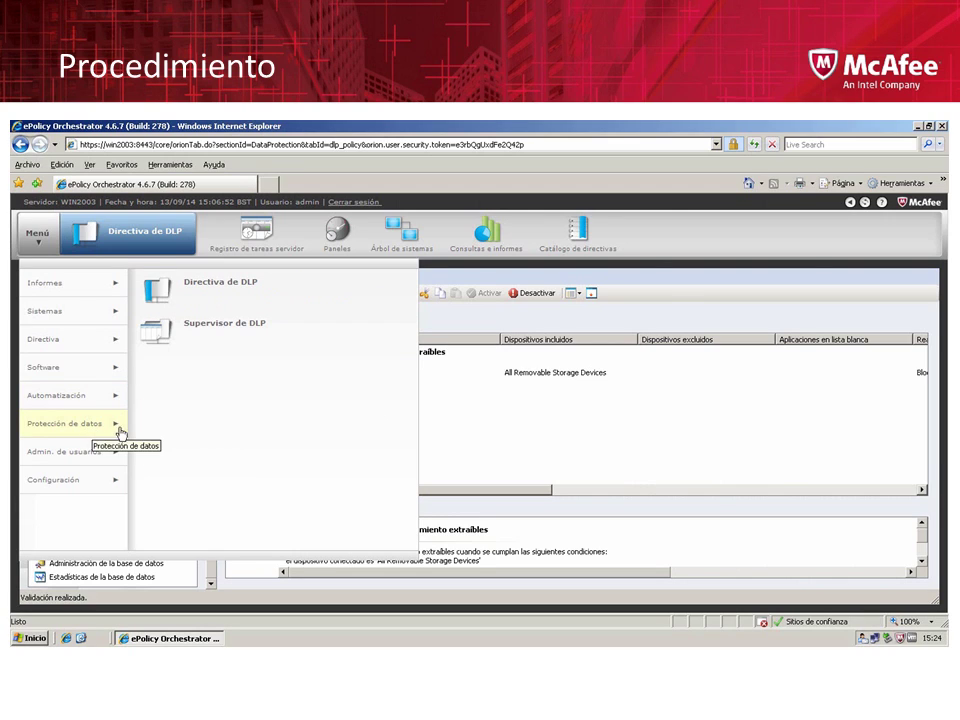
{"action": "left_click", "coordinate": [222, 291]}
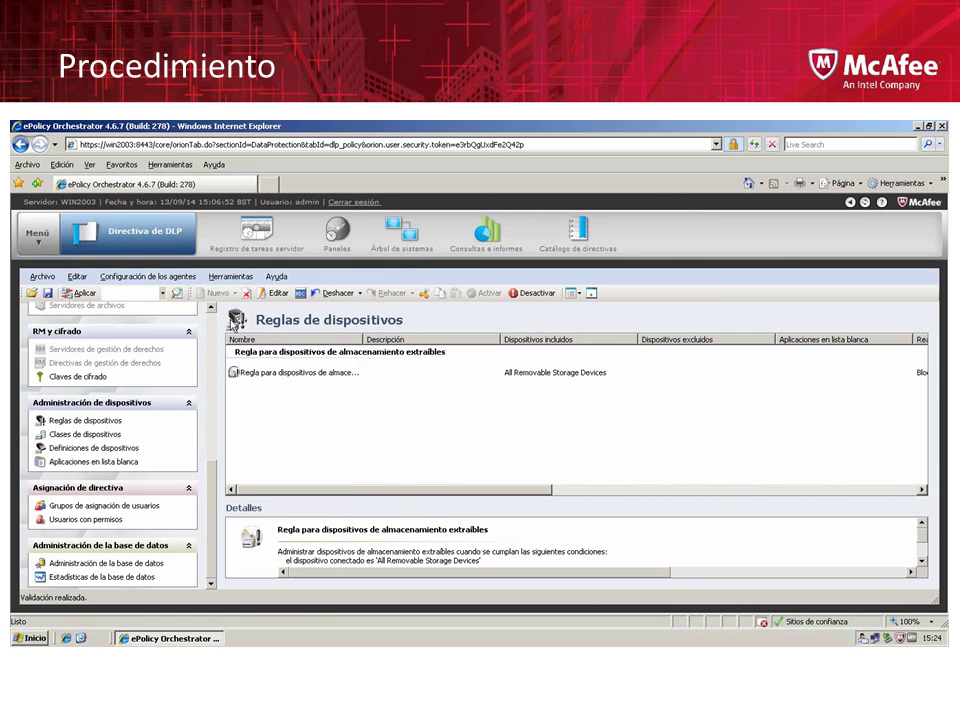
{"action": "left_click", "coordinate": [50, 282]}
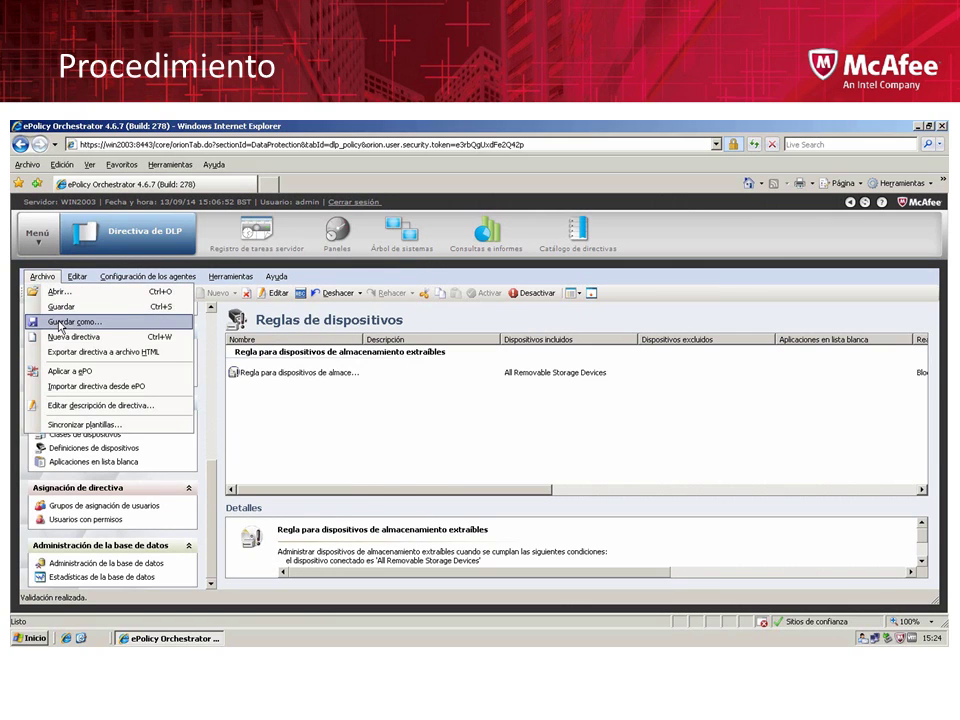
{"action": "left_click", "coordinate": [62, 319]}
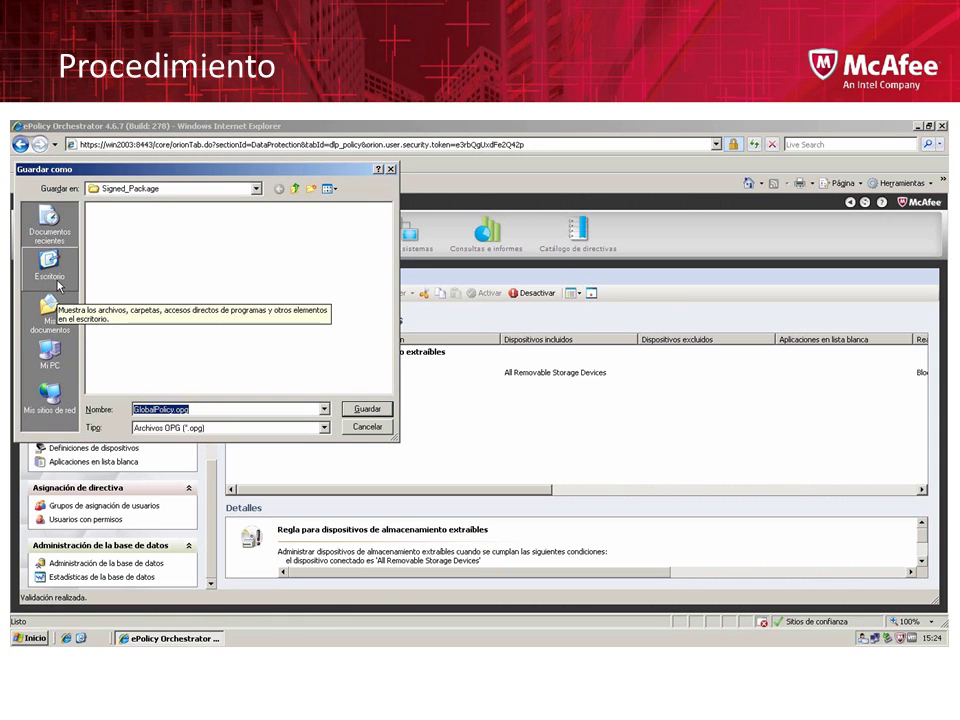
Create a desktop folder 'Directiva DLP 9.2' and save GlobalPolicy.opg into it
{"action": "left_click", "coordinate": [58, 285]}
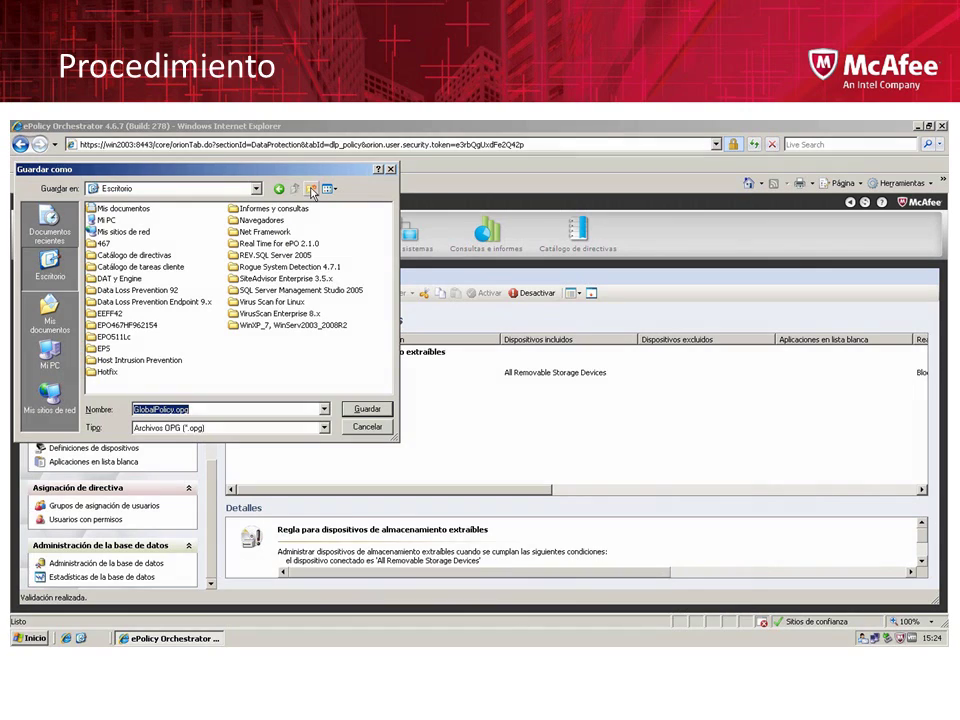
{"action": "left_click", "coordinate": [312, 189]}
{"action": "type", "text": "Directiva"}
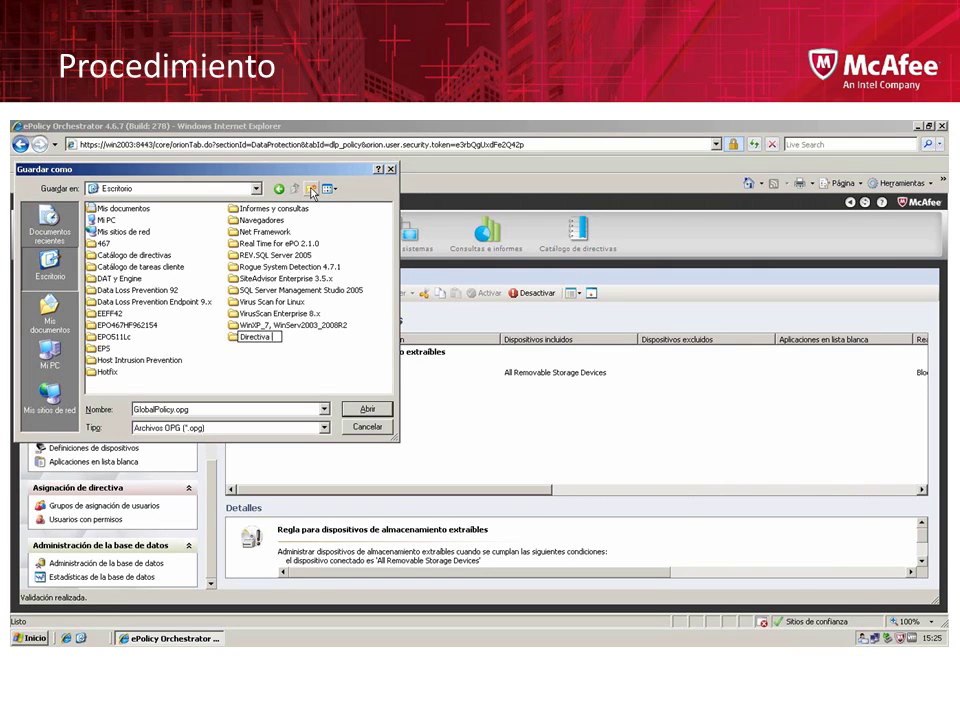
{"action": "type", "text": "DLP 9.2"}
{"action": "key", "text": "Return"}
{"action": "left_click", "coordinate": [367, 409]}
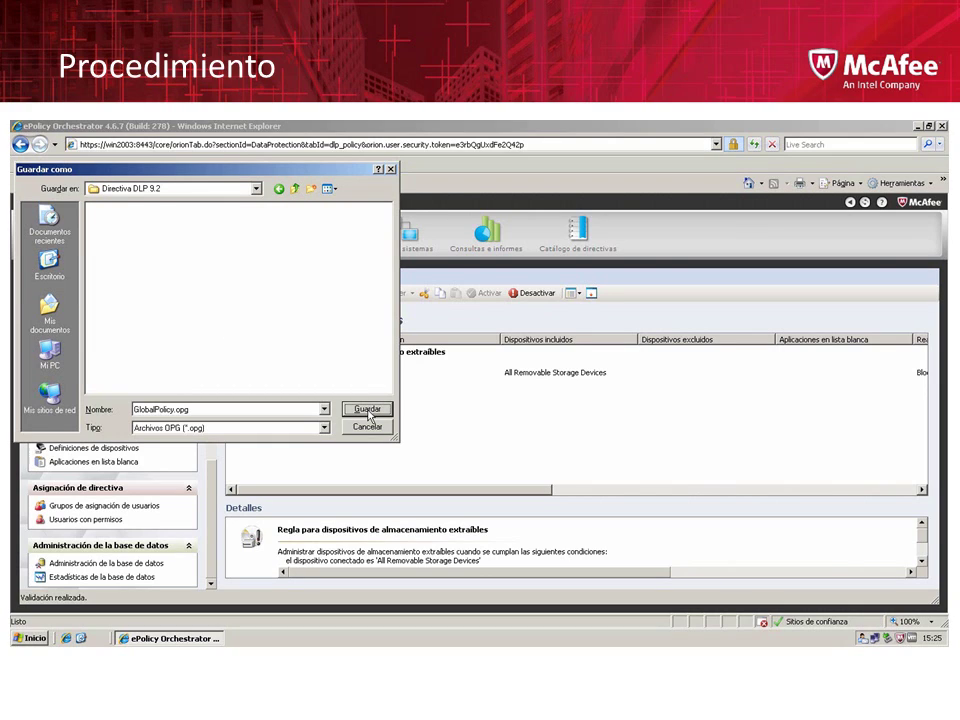
{"action": "left_click", "coordinate": [368, 410]}
{"action": "left_click", "coordinate": [368, 411]}
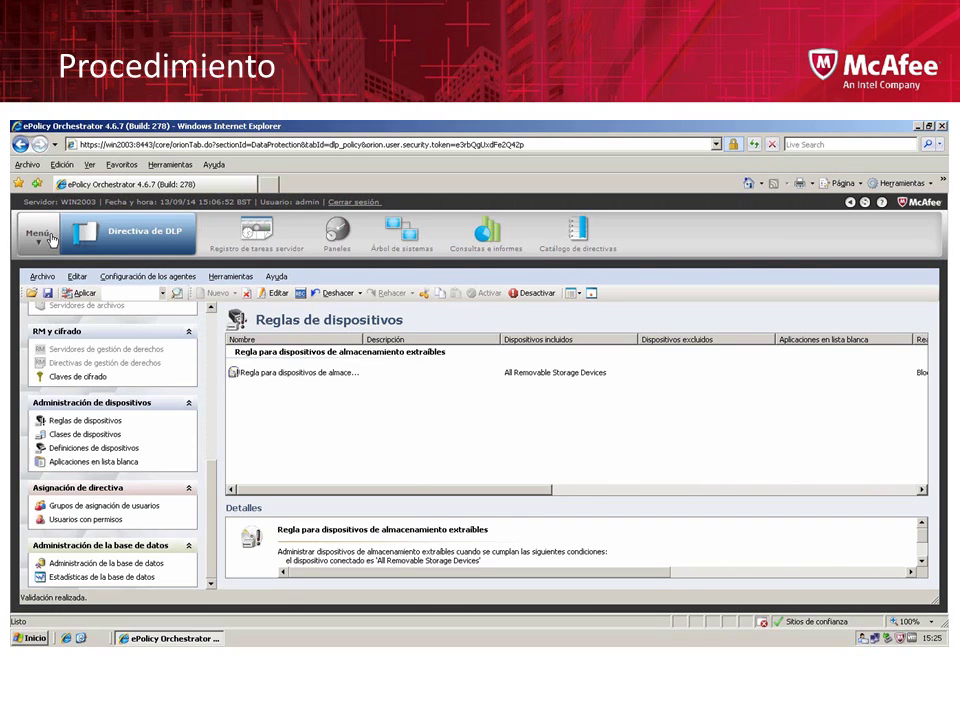
Go to the Extensions page and start installing a new extension
{"action": "left_click", "coordinate": [52, 238]}
{"action": "mouse_move", "coordinate": [62, 367]}
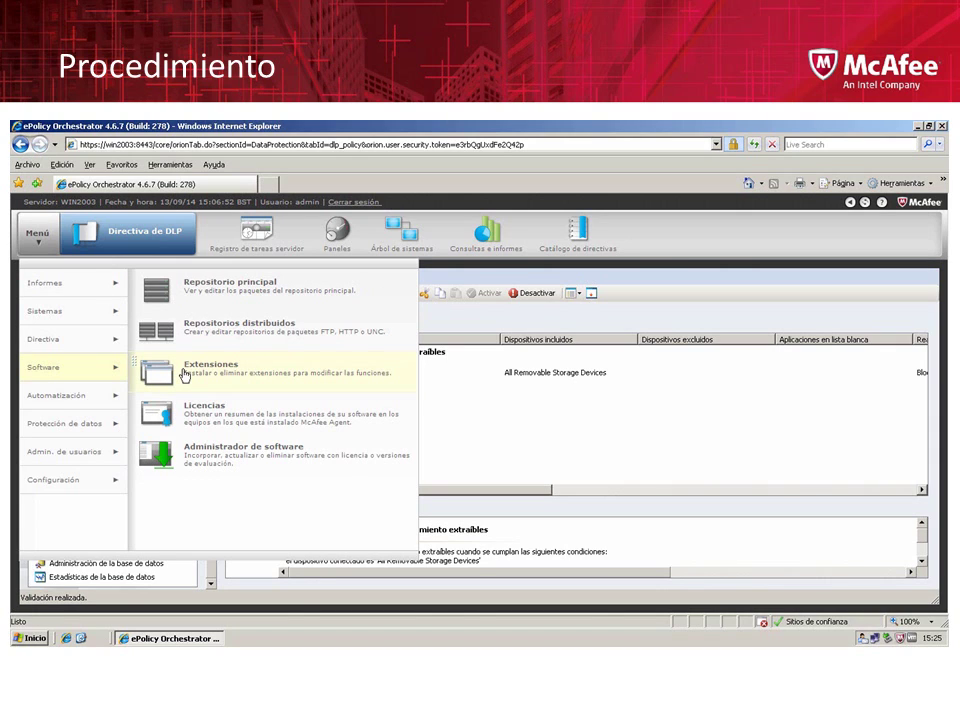
{"action": "left_click", "coordinate": [185, 375]}
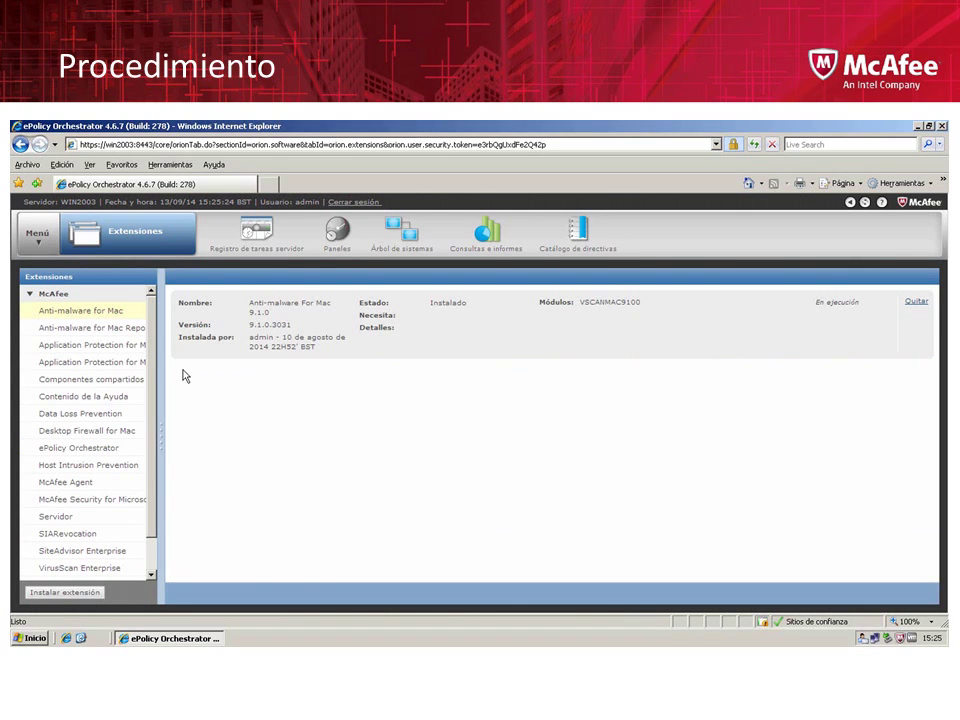
{"action": "left_click", "coordinate": [95, 595]}
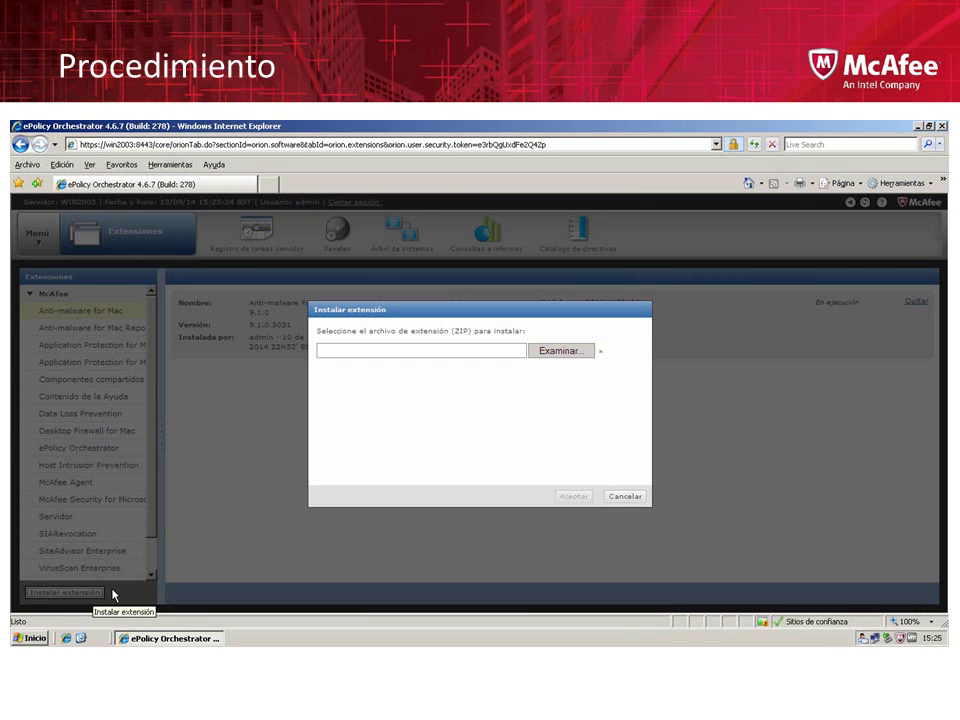
Browse to Desktop > Data Loss Prevention Endpoint 9.x > DLPE93, cancel, and minimize the browser
{"action": "left_click", "coordinate": [558, 357]}
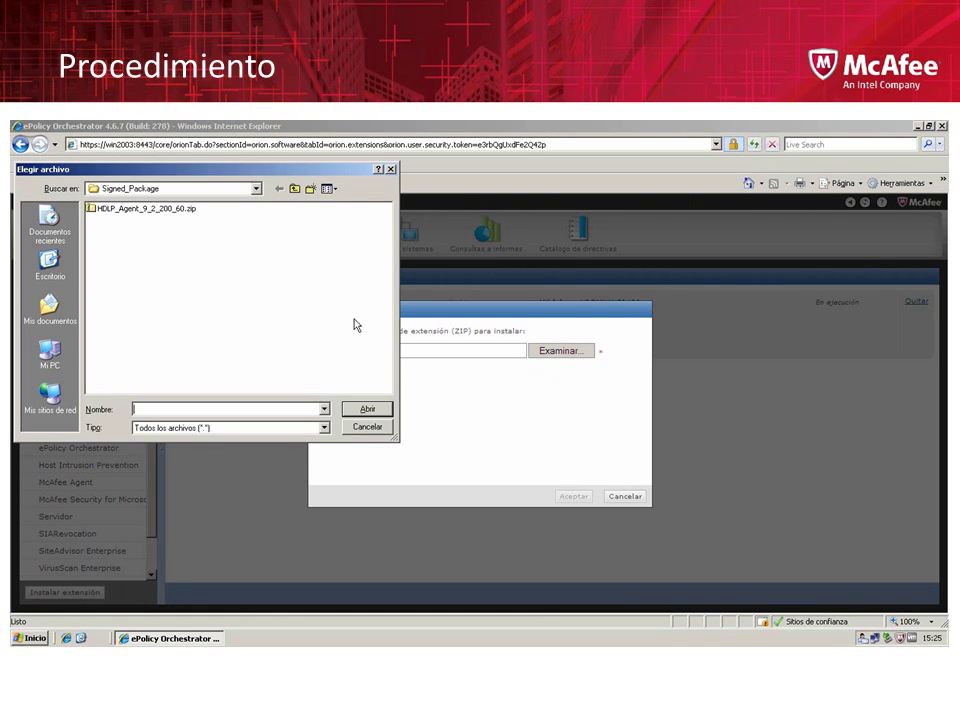
{"action": "left_click", "coordinate": [58, 264]}
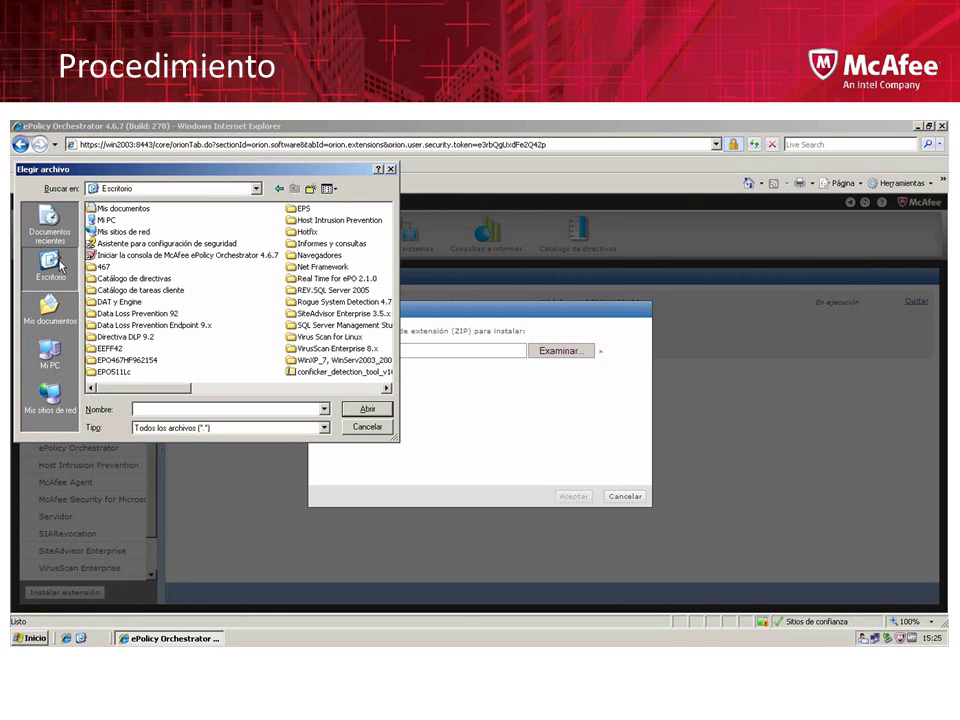
{"action": "double_click", "coordinate": [110, 325]}
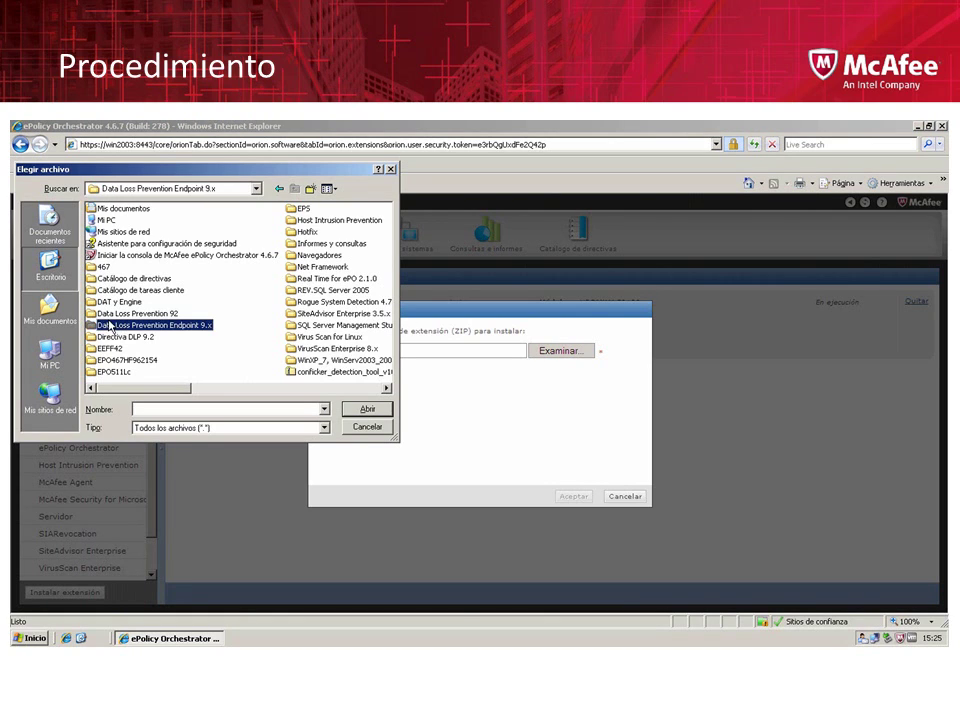
{"action": "double_click", "coordinate": [119, 235]}
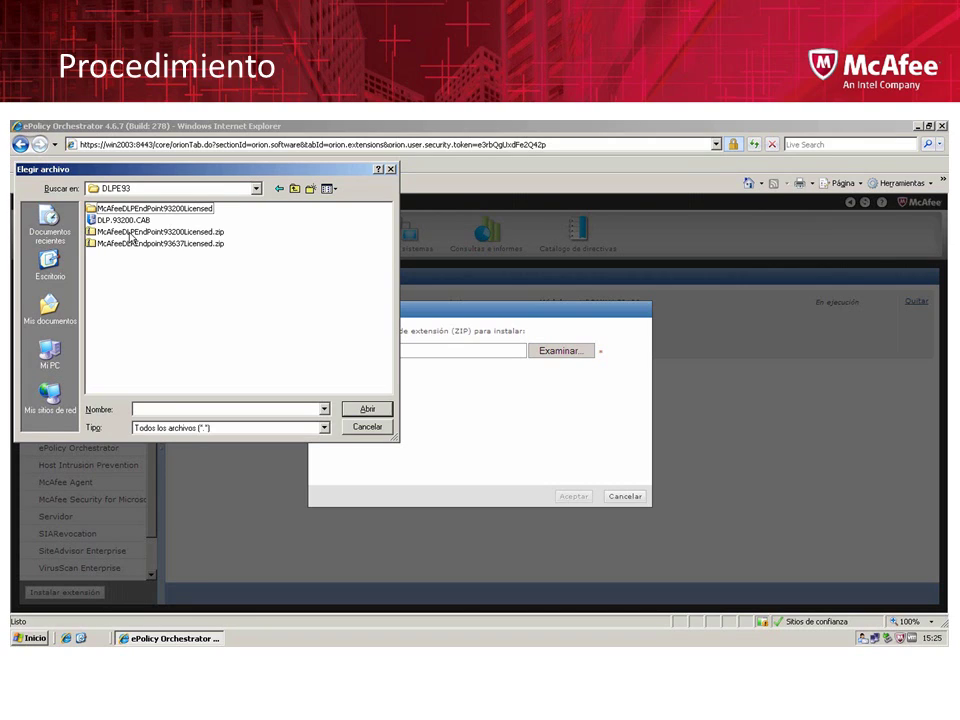
{"action": "left_click", "coordinate": [131, 233]}
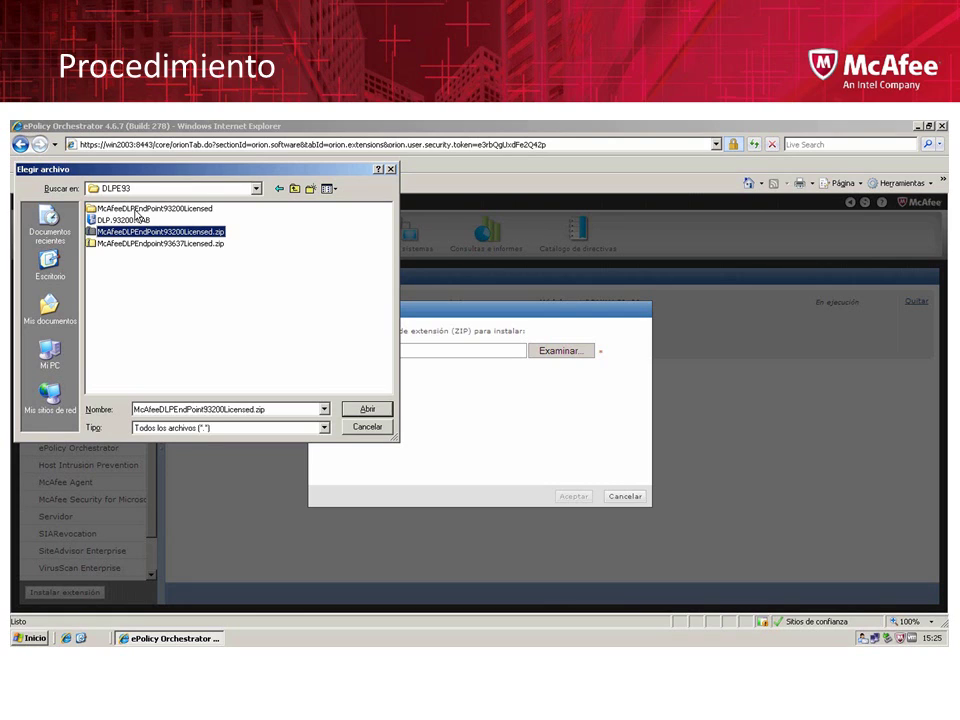
{"action": "left_click", "coordinate": [136, 209]}
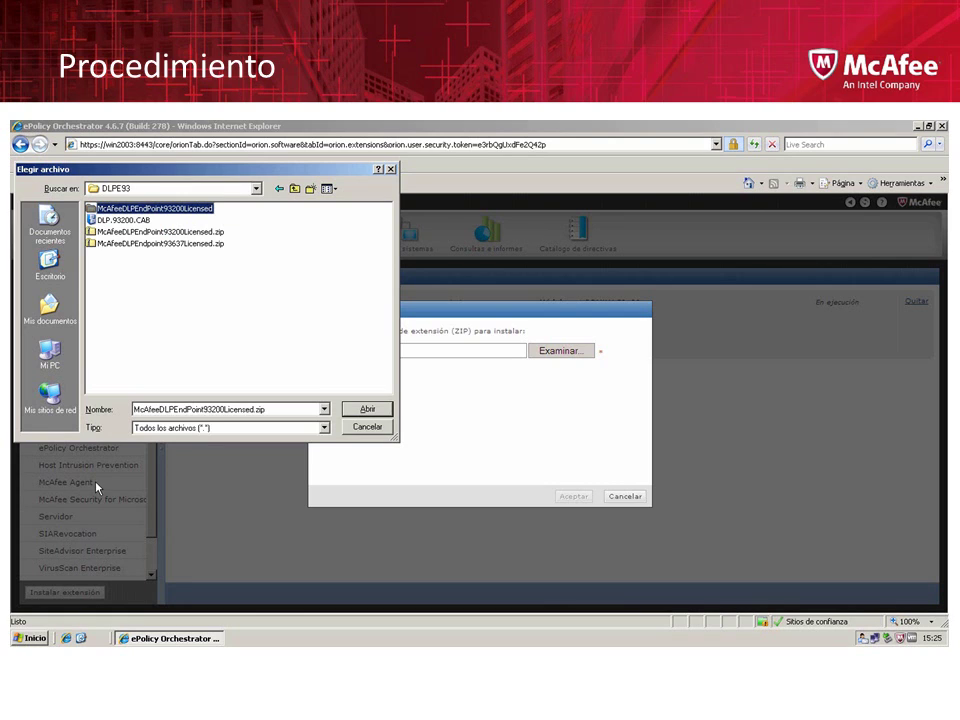
{"action": "left_click", "coordinate": [362, 429]}
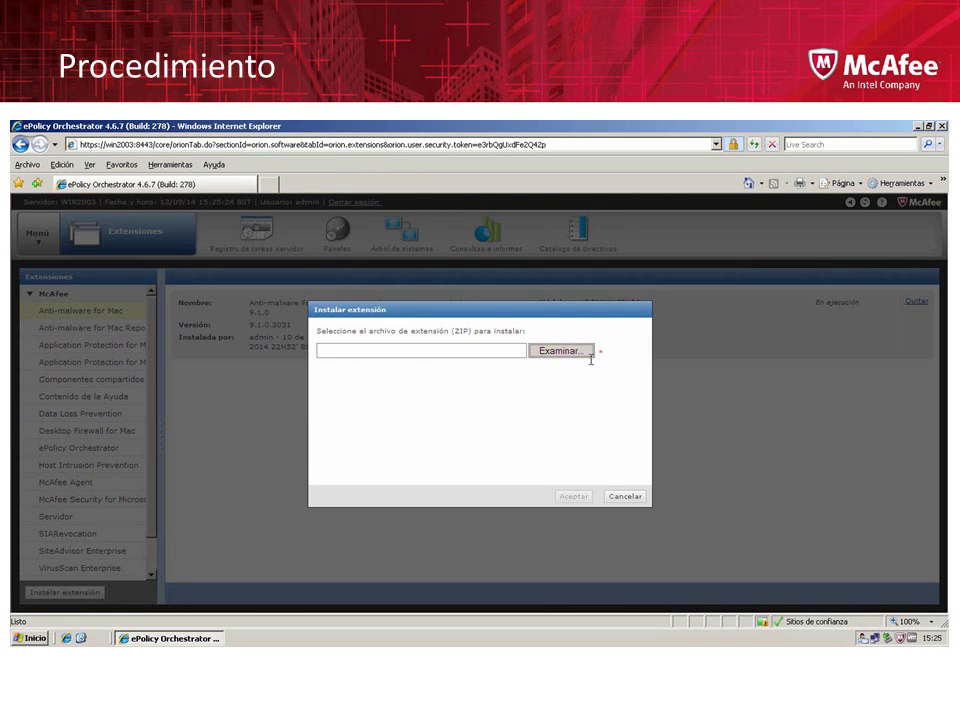
{"action": "left_click", "coordinate": [915, 127]}
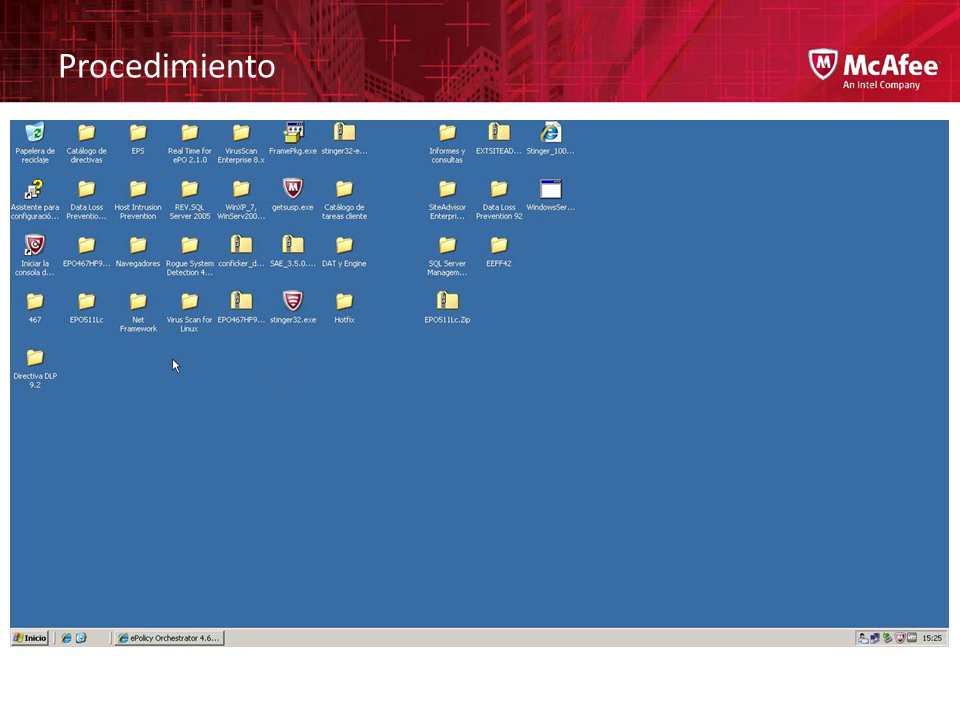
Extract McAfeeDLPEndPoint93200Licensed.zip in the DLPE93 folder, then return to the ePO console
{"action": "left_click", "coordinate": [89, 194]}
{"action": "double_click", "coordinate": [89, 194]}
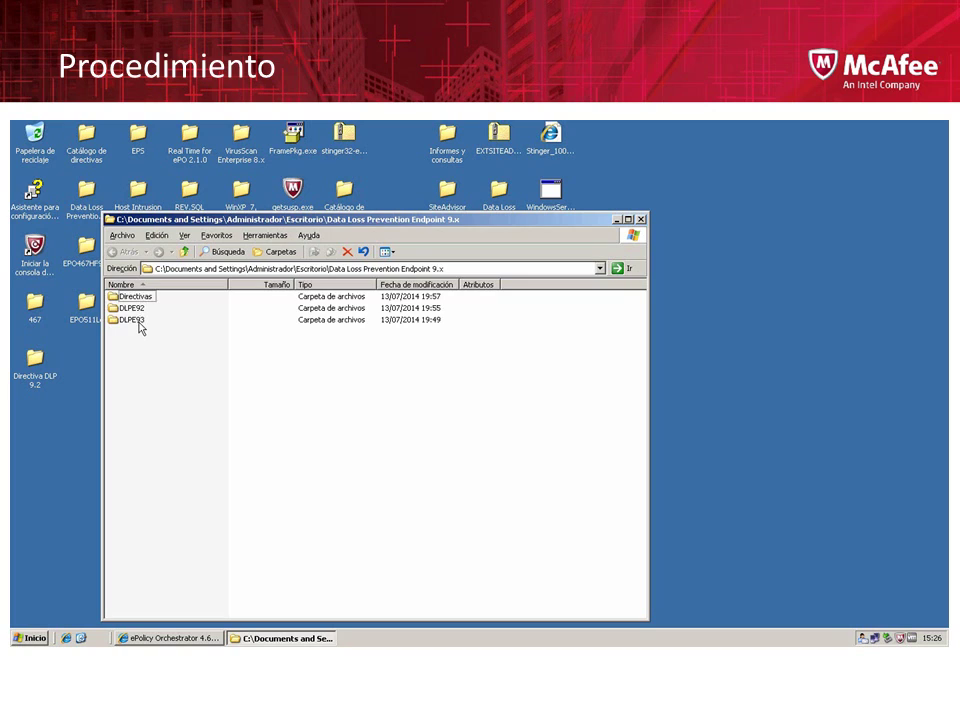
{"action": "double_click", "coordinate": [140, 326]}
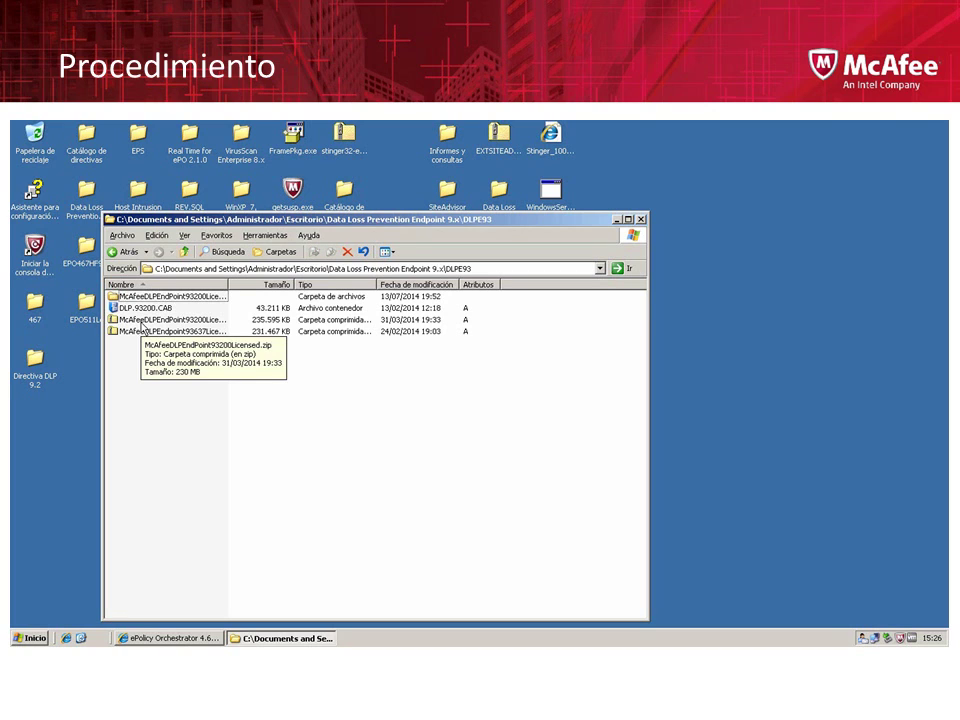
{"action": "right_click", "coordinate": [142, 323]}
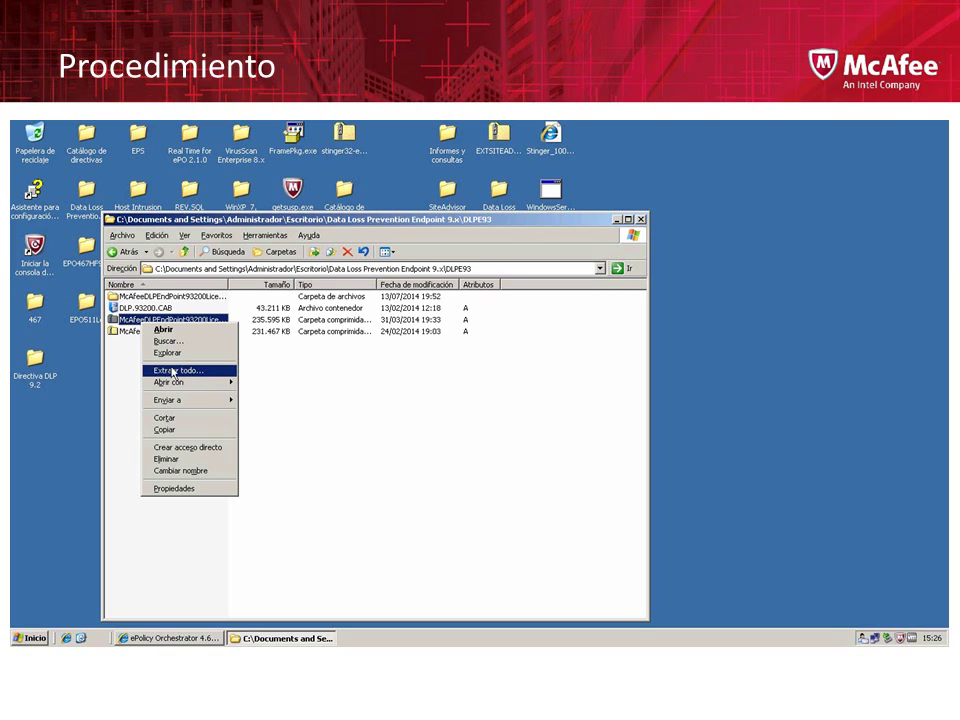
{"action": "left_click", "coordinate": [200, 372]}
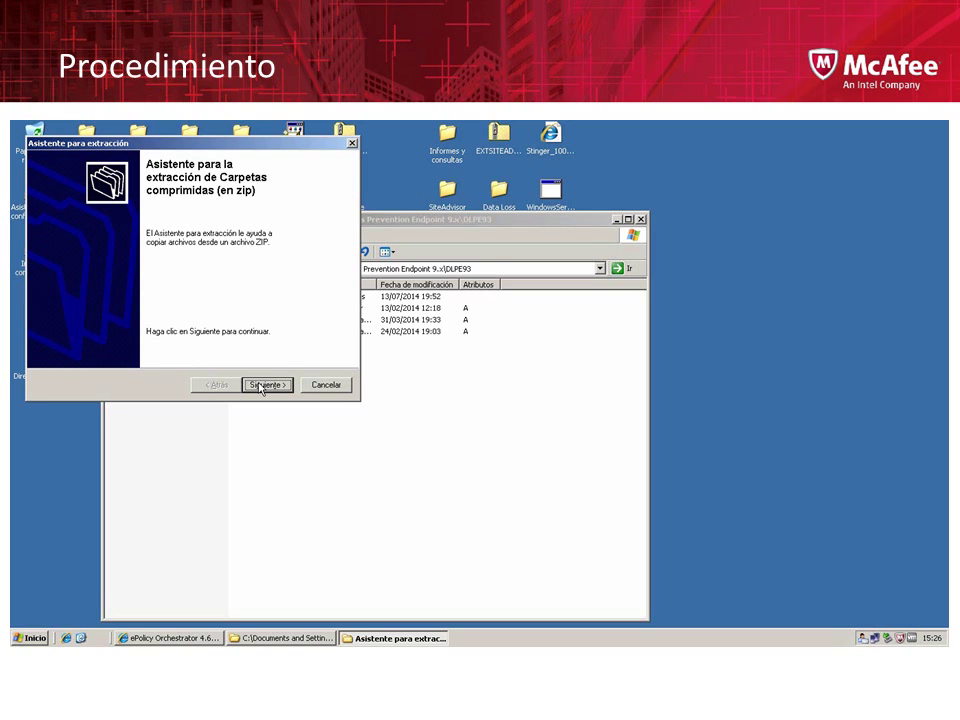
{"action": "left_click", "coordinate": [266, 385]}
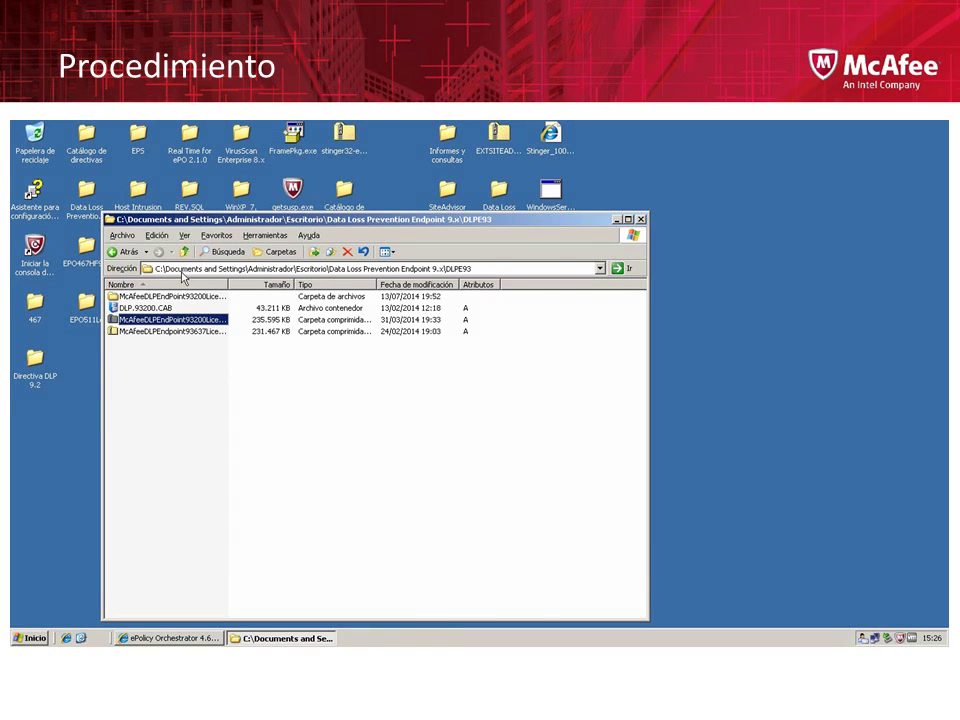
{"action": "left_click", "coordinate": [174, 297]}
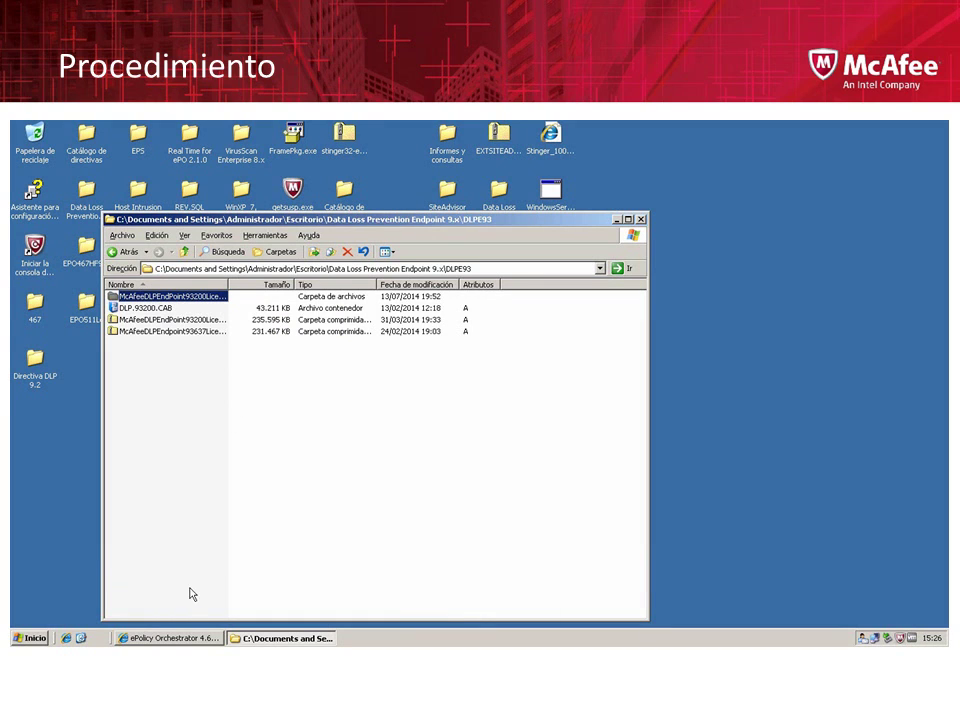
{"action": "left_click", "coordinate": [181, 641]}
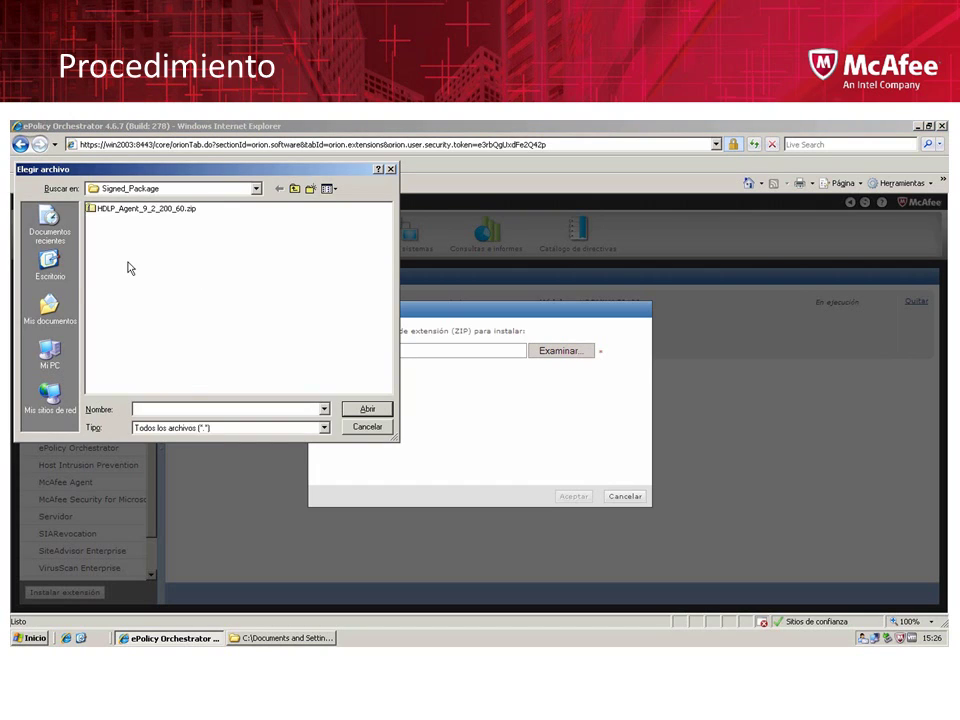
Browse through McAfeeDLPEndPoint93200Licensed to TAG_MGMT_9_3_200_15 and pick DLPE_Package_9_3_200_15_1.zip
{"action": "left_click", "coordinate": [70, 274]}
{"action": "double_click", "coordinate": [110, 325]}
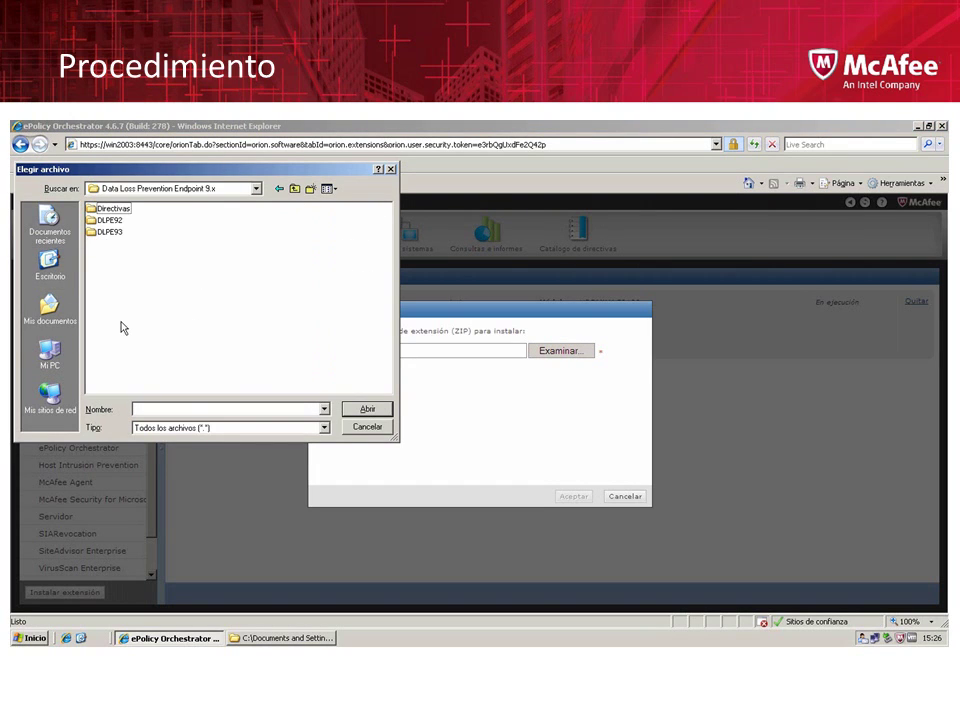
{"action": "double_click", "coordinate": [112, 232]}
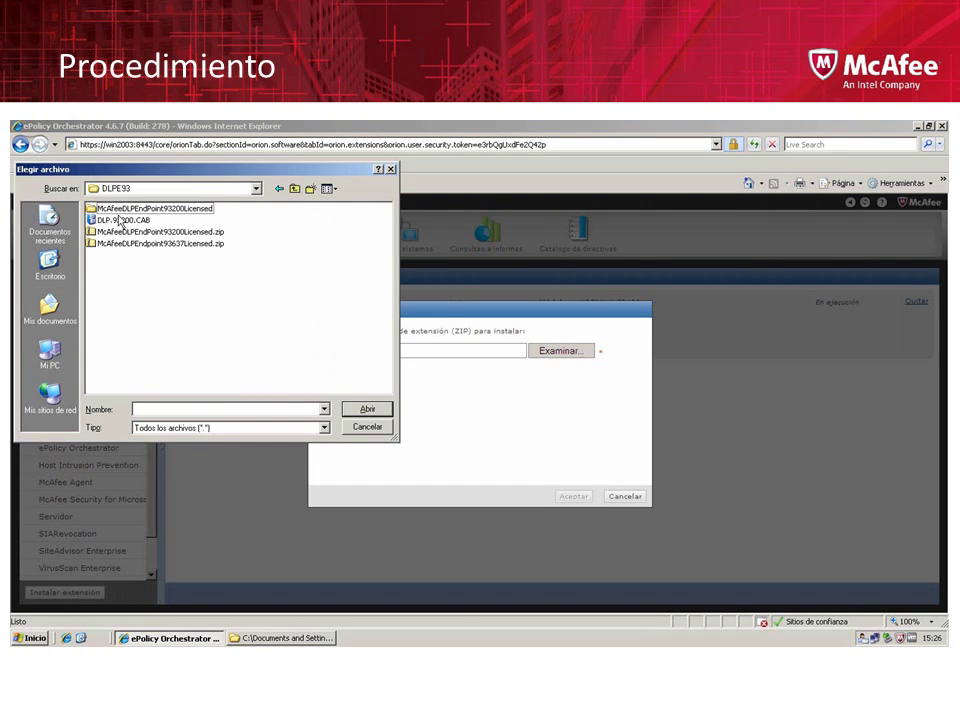
{"action": "double_click", "coordinate": [121, 210]}
{"action": "double_click", "coordinate": [123, 212]}
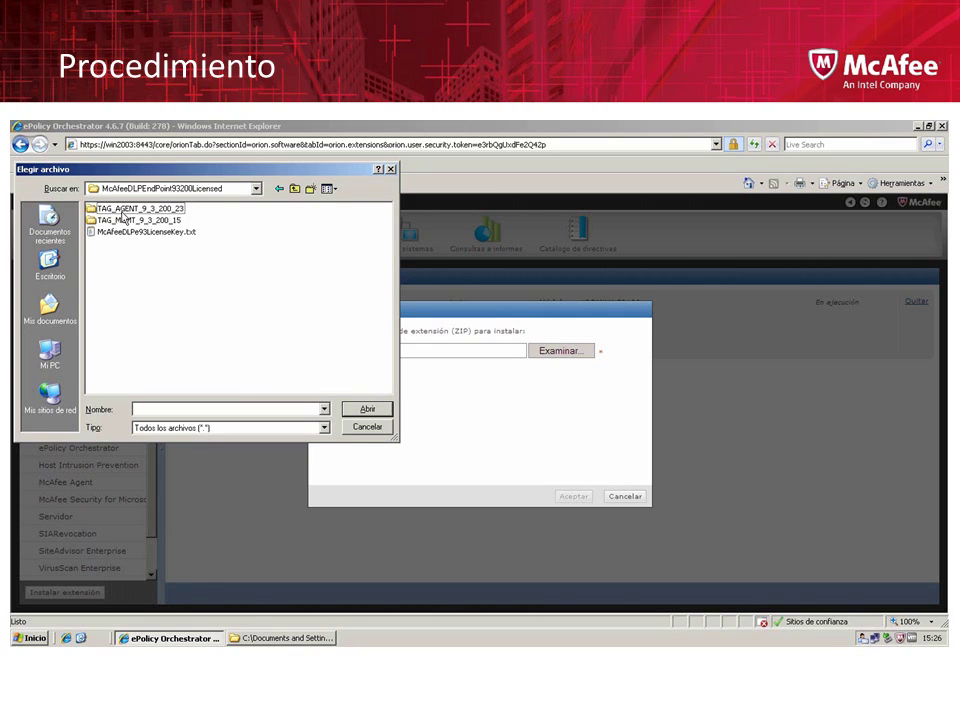
{"action": "double_click", "coordinate": [121, 220]}
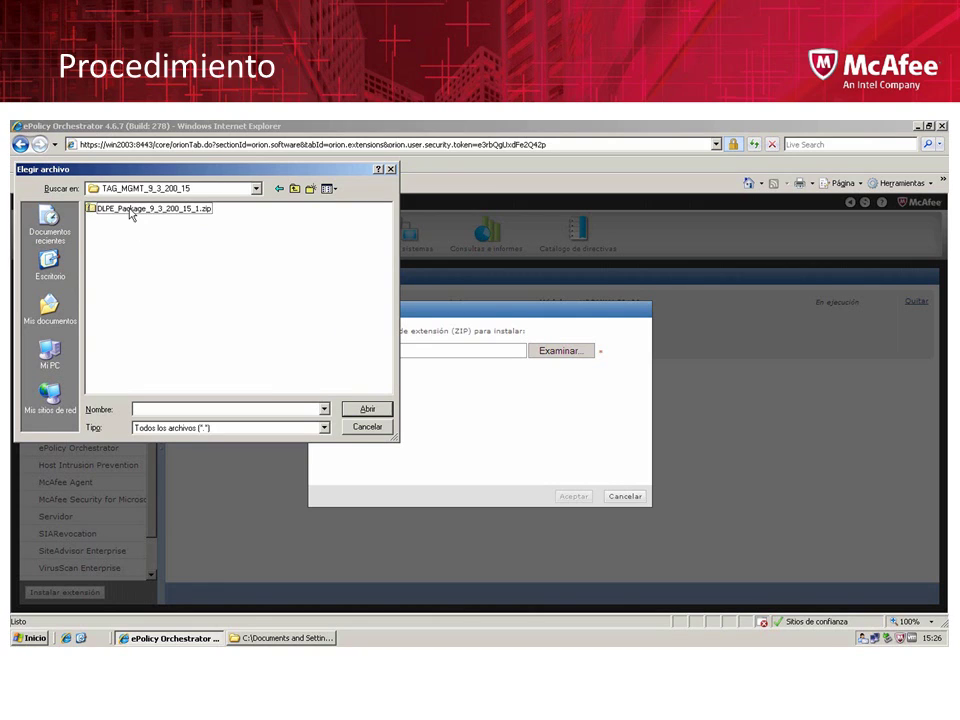
{"action": "double_click", "coordinate": [126, 209]}
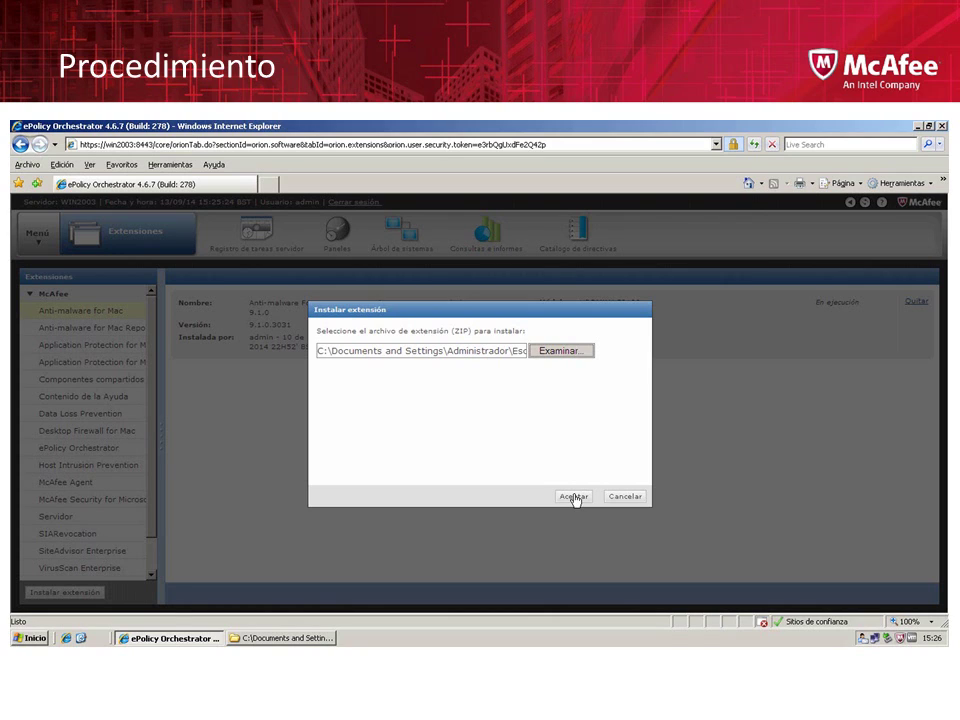
Submit the extension, review DATALOSS2000 9.3.200.15 replacing 9.2.200.23, and approve it
{"action": "left_click", "coordinate": [574, 497]}
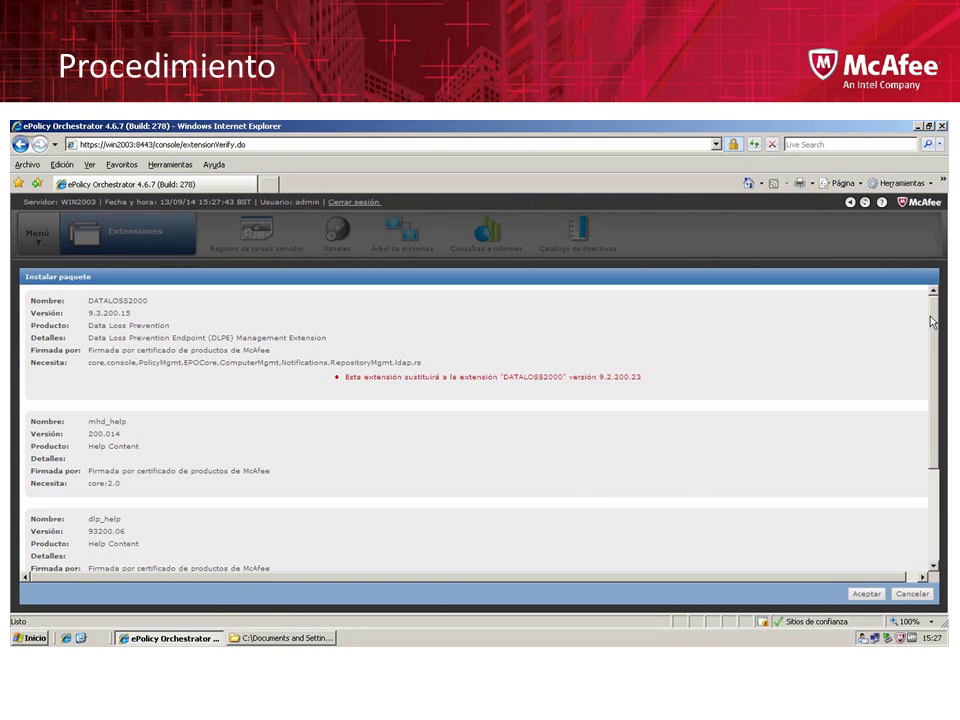
{"action": "left_click_drag", "start_coordinate": [932, 321], "coordinate": [935, 414]}
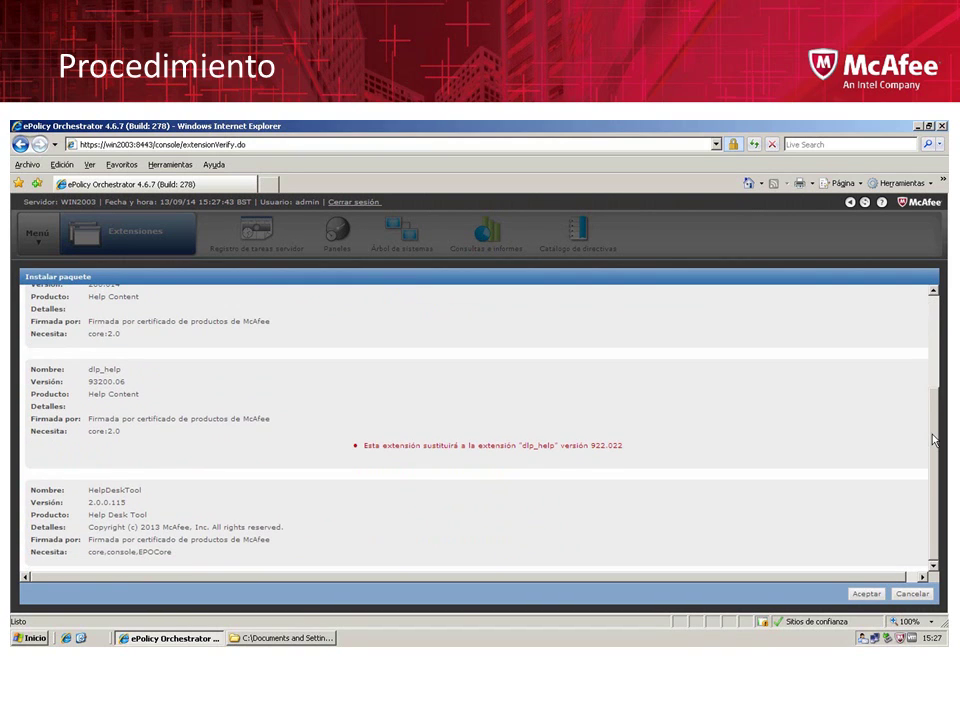
{"action": "left_click", "coordinate": [868, 595]}
Confirm the Instalar paquete page so the DLP extension package installs
{"action": "left_click", "coordinate": [866, 595]}
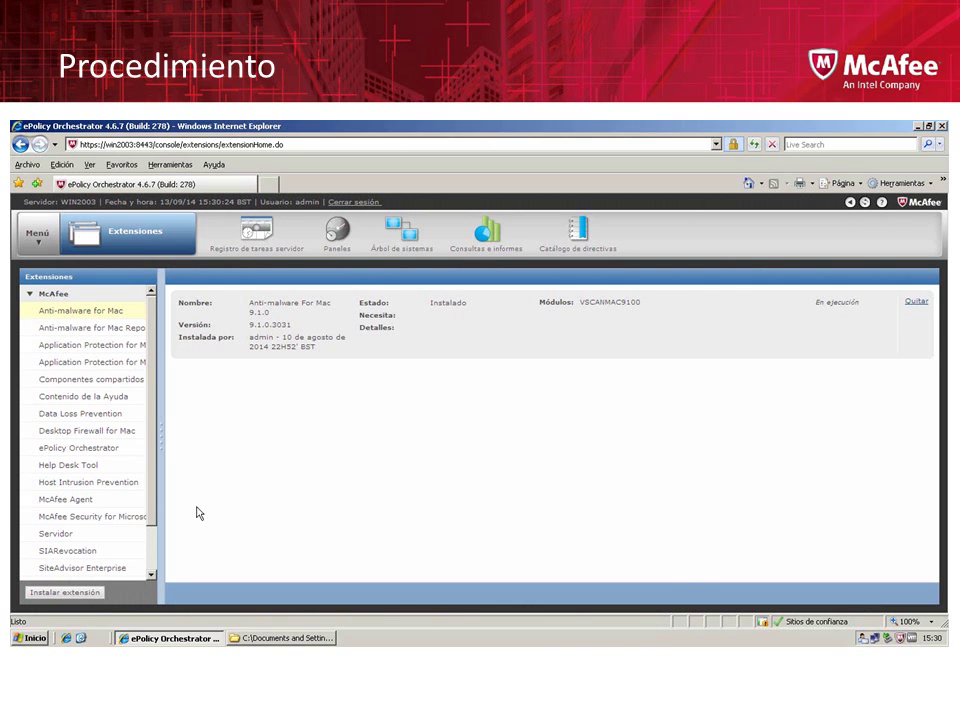
Open the Data Loss Prevention extension details and check its version reads 9.3.200.15
{"action": "left_click", "coordinate": [41, 238]}
{"action": "left_click", "coordinate": [130, 415]}
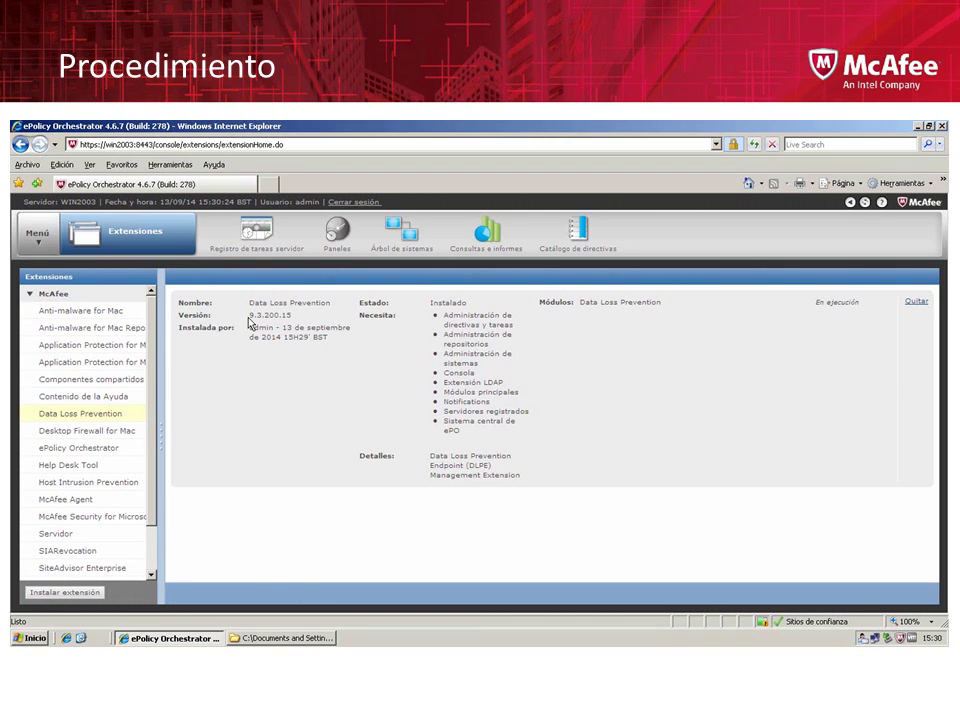
{"action": "left_click_drag", "start_coordinate": [297, 316], "coordinate": [247, 320]}
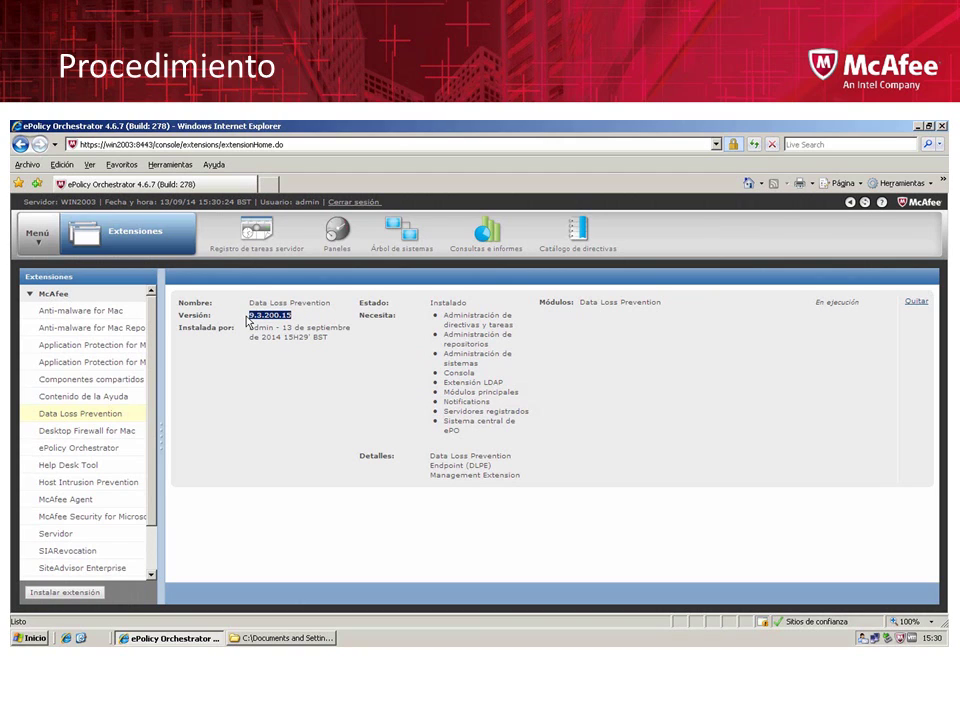
Go to the Master Repository package list and begin checking in a new package
{"action": "left_click", "coordinate": [44, 243]}
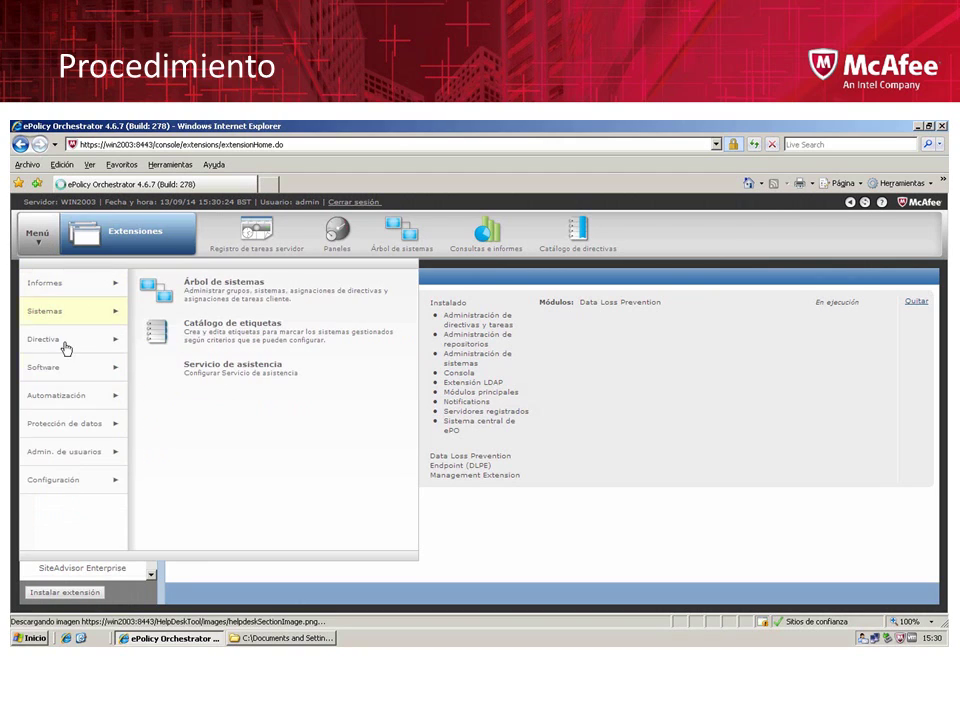
{"action": "mouse_move", "coordinate": [43, 367]}
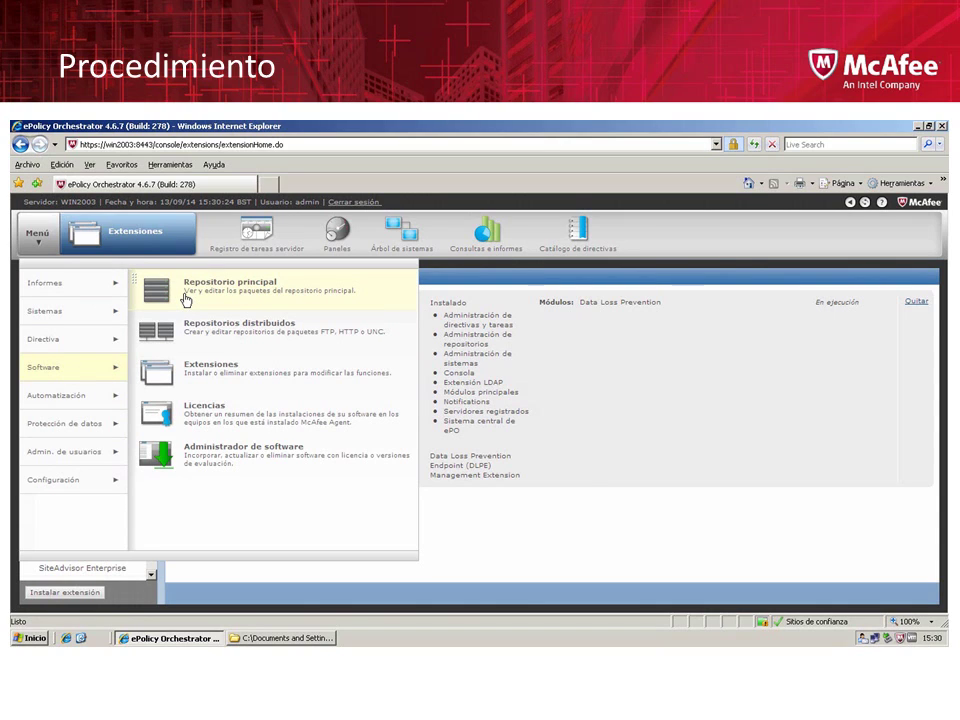
{"action": "left_click", "coordinate": [186, 299]}
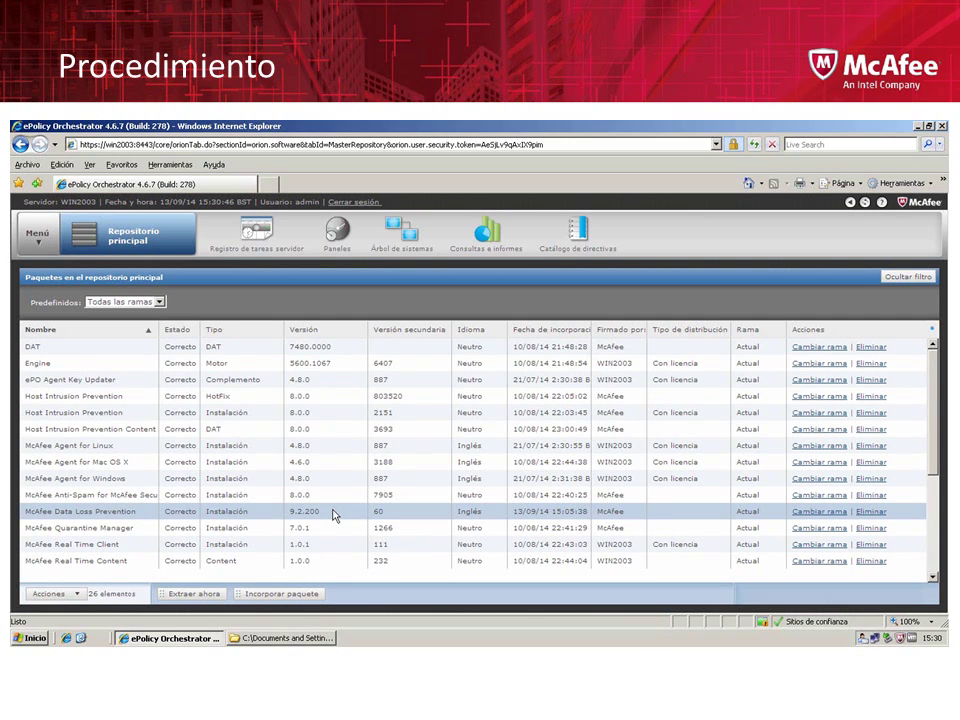
{"action": "left_click", "coordinate": [300, 604]}
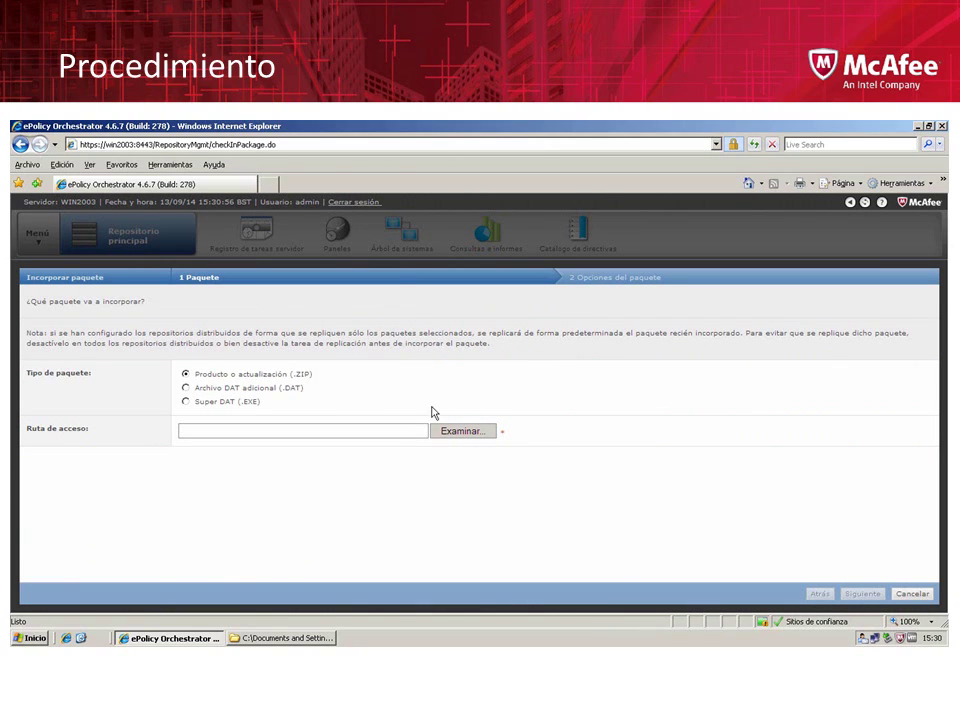
Browse into TAG_AGENT_9_3_200_23 and choose HDLP_Agent_9_3_200_23.zip as the package
{"action": "left_click", "coordinate": [456, 431]}
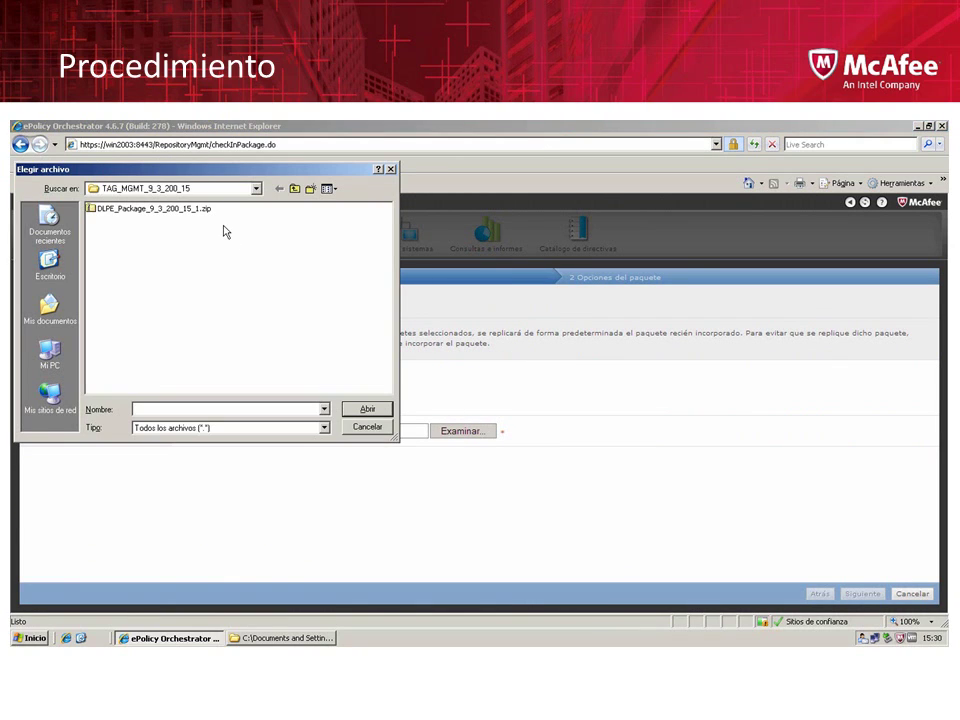
{"action": "left_click", "coordinate": [294, 188]}
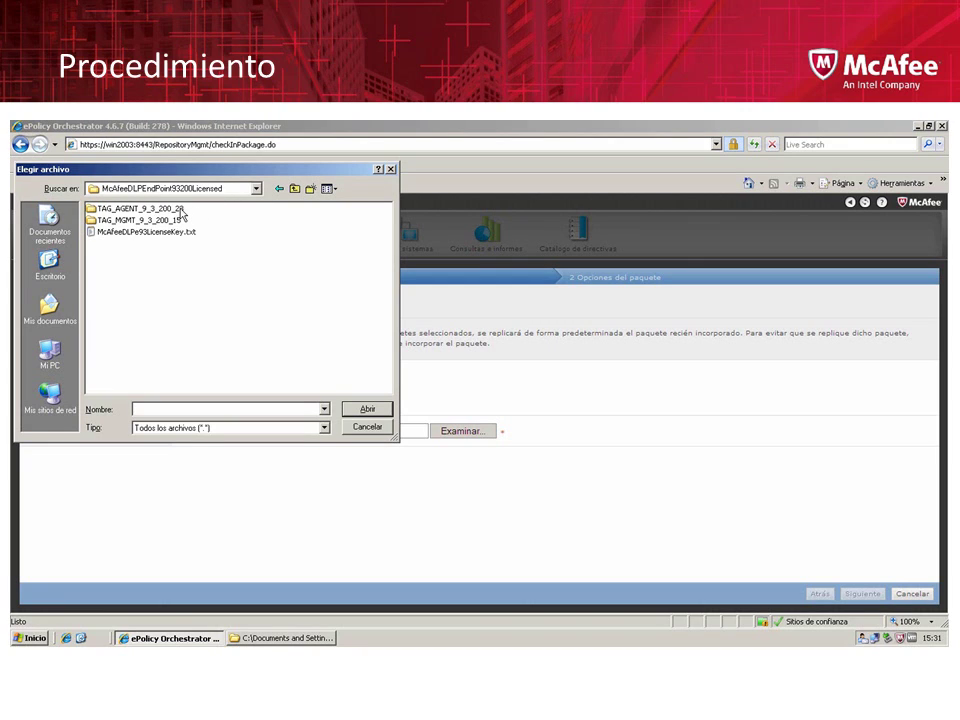
{"action": "double_click", "coordinate": [182, 210]}
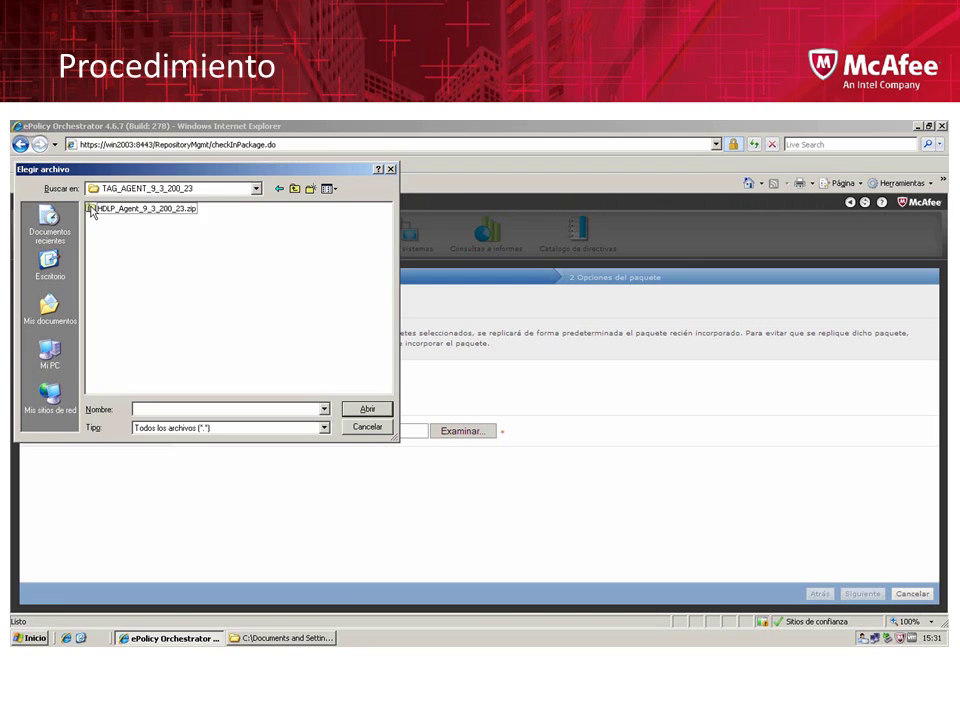
{"action": "double_click", "coordinate": [91, 210]}
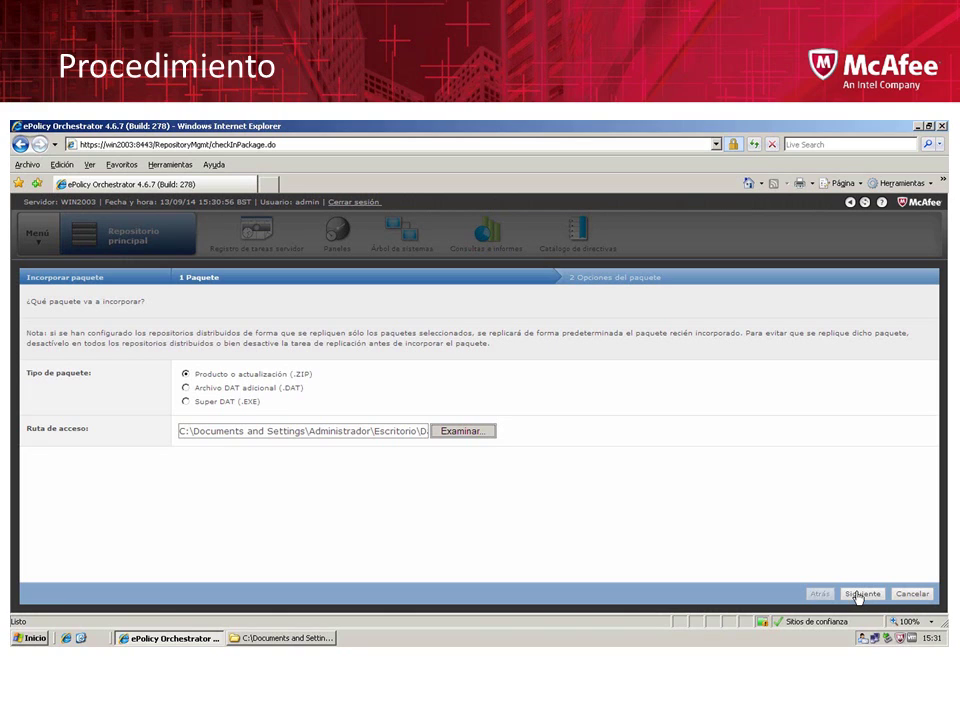
Confirm package version 9.3.200.23 on the Actual branch and save it to the repository
{"action": "left_click", "coordinate": [858, 595]}
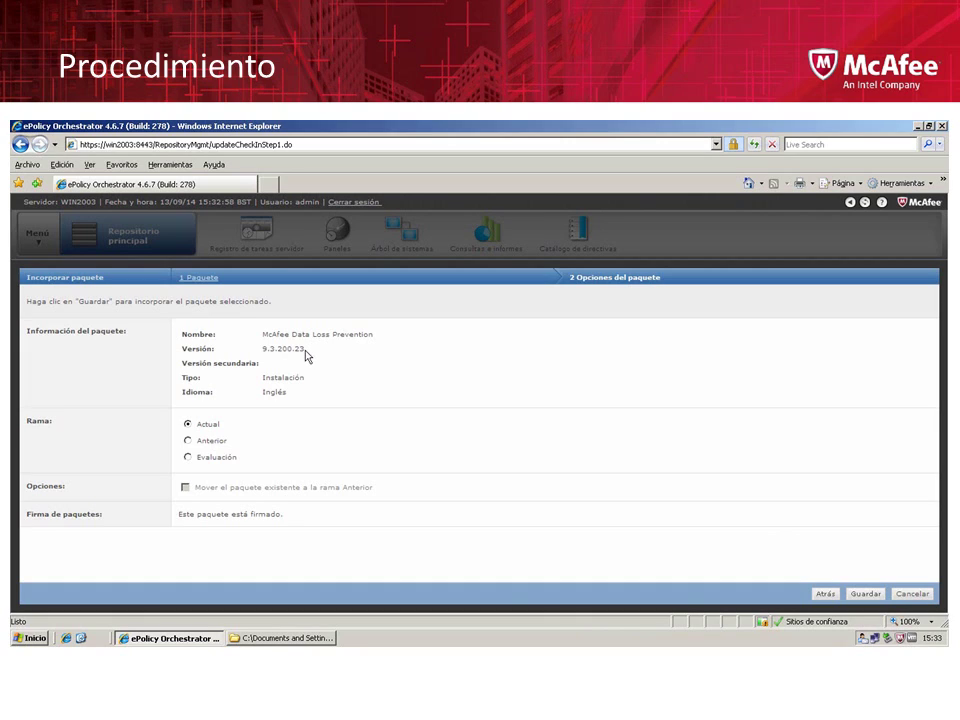
{"action": "left_click_drag", "start_coordinate": [308, 352], "coordinate": [264, 356]}
{"action": "left_click", "coordinate": [865, 594]}
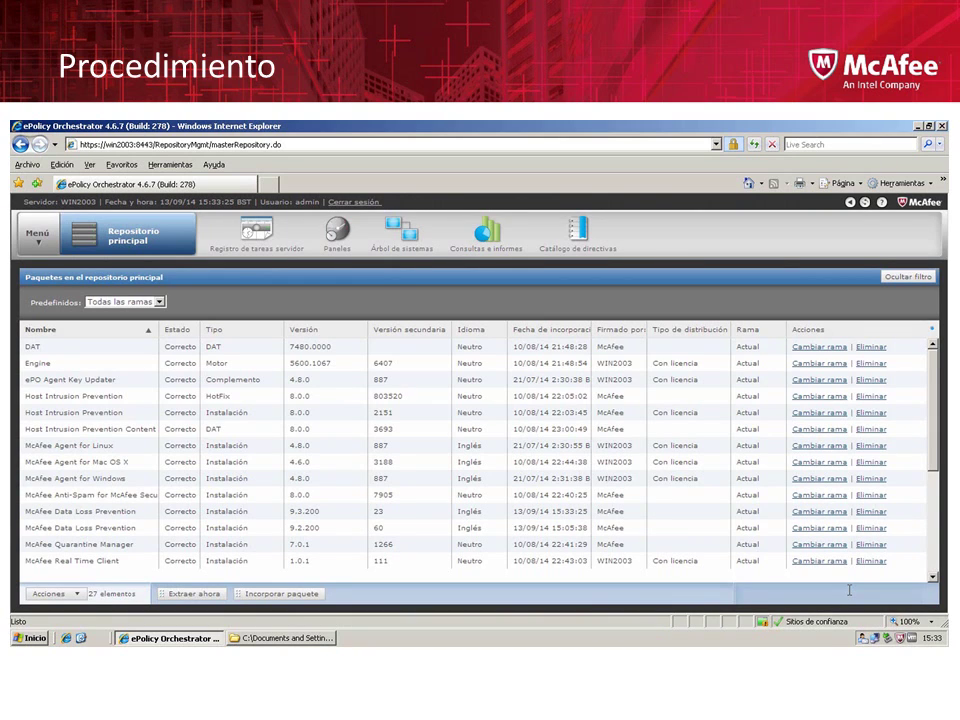
Open Control Panel's Agregar o quitar programas maximized and select Herramientas de administración de McAfee DLP
{"action": "left_click", "coordinate": [33, 638]}
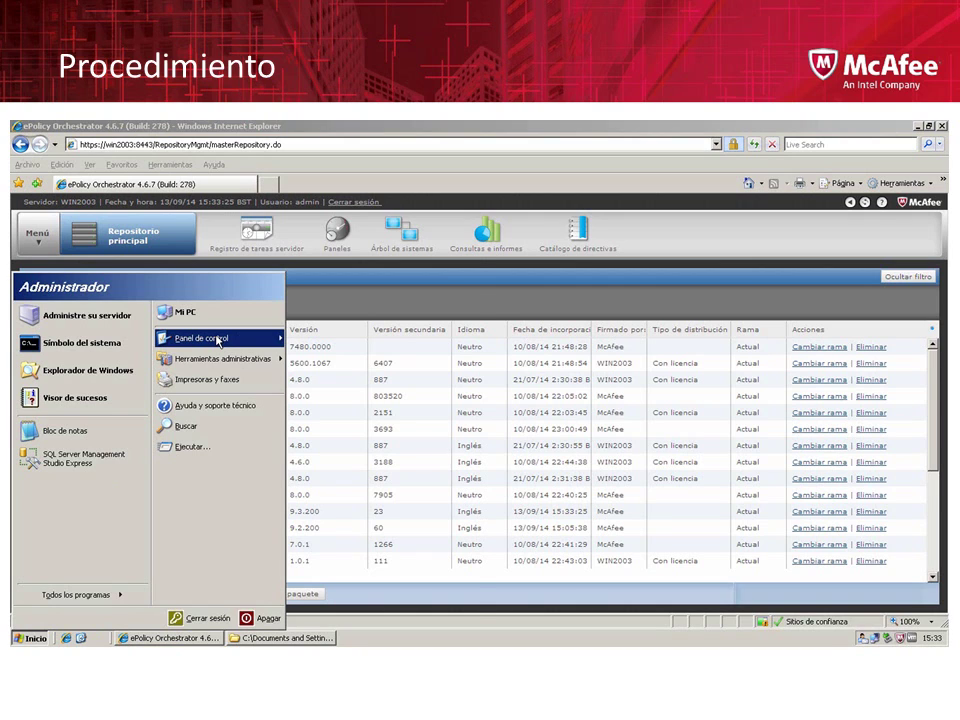
{"action": "mouse_move", "coordinate": [217, 341]}
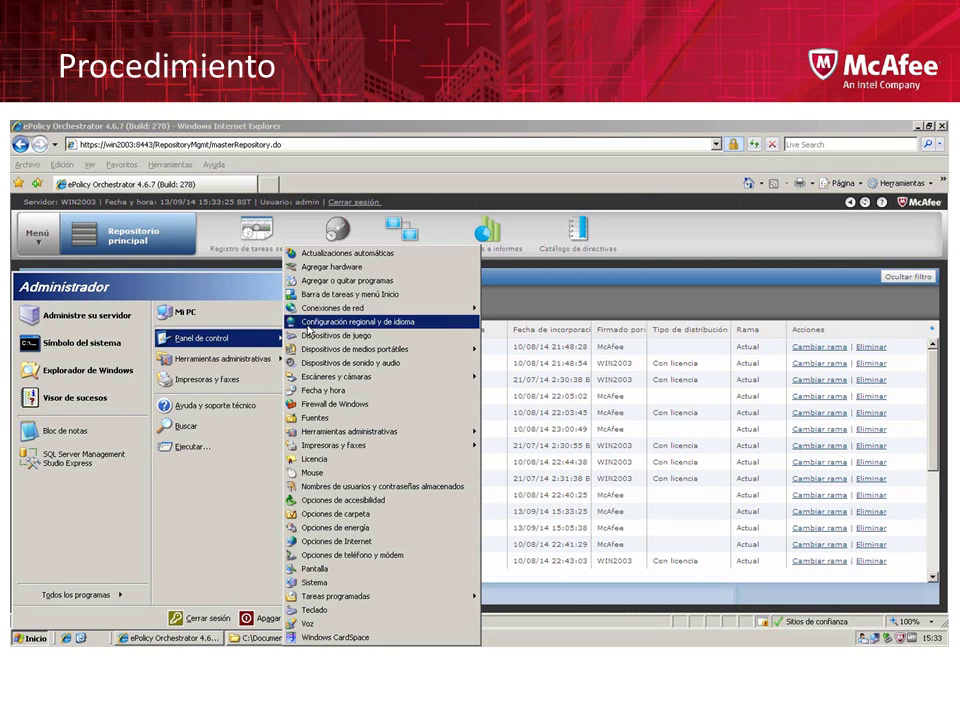
{"action": "left_click", "coordinate": [312, 282]}
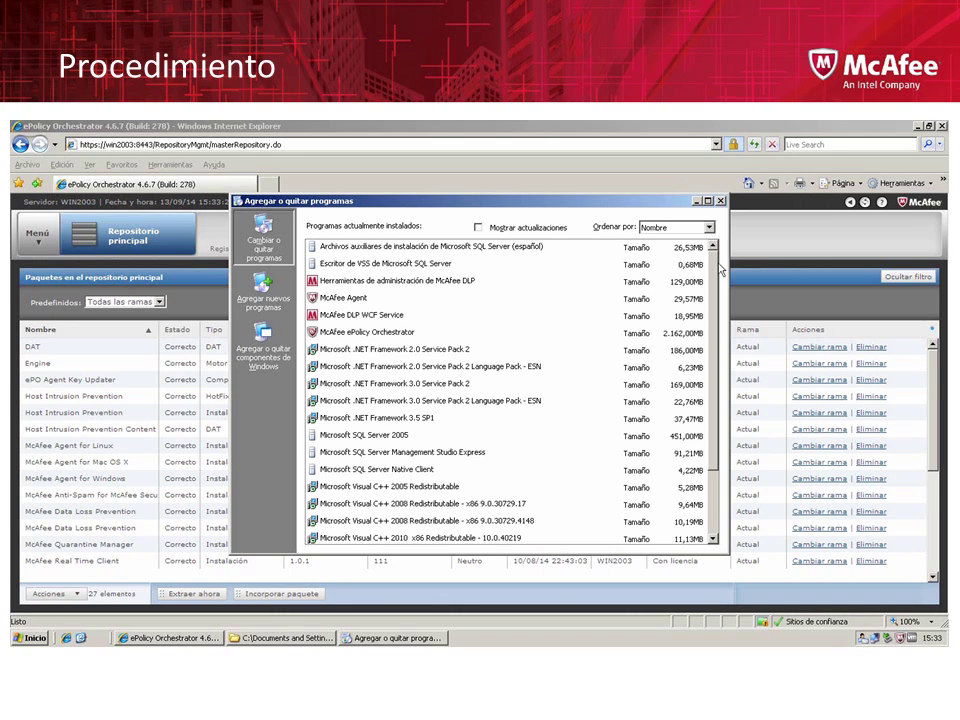
{"action": "double_click", "coordinate": [643, 203]}
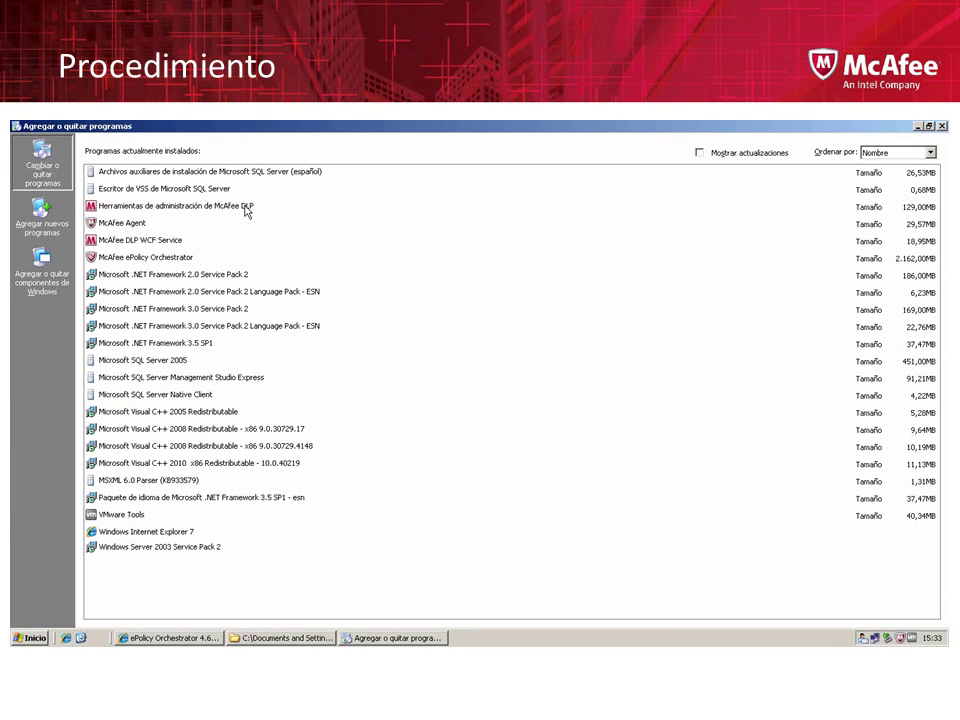
{"action": "left_click", "coordinate": [246, 208]}
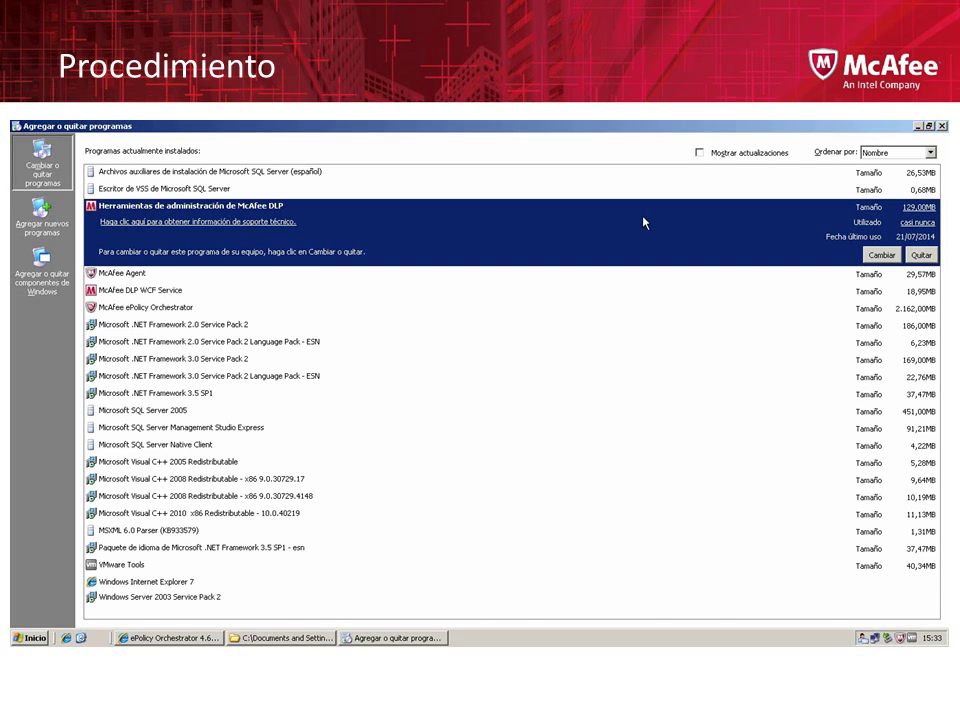
Remove Herramientas de administración de McAfee DLP, closing the ePO browser window so the uninstall can retry
{"action": "left_click", "coordinate": [921, 255]}
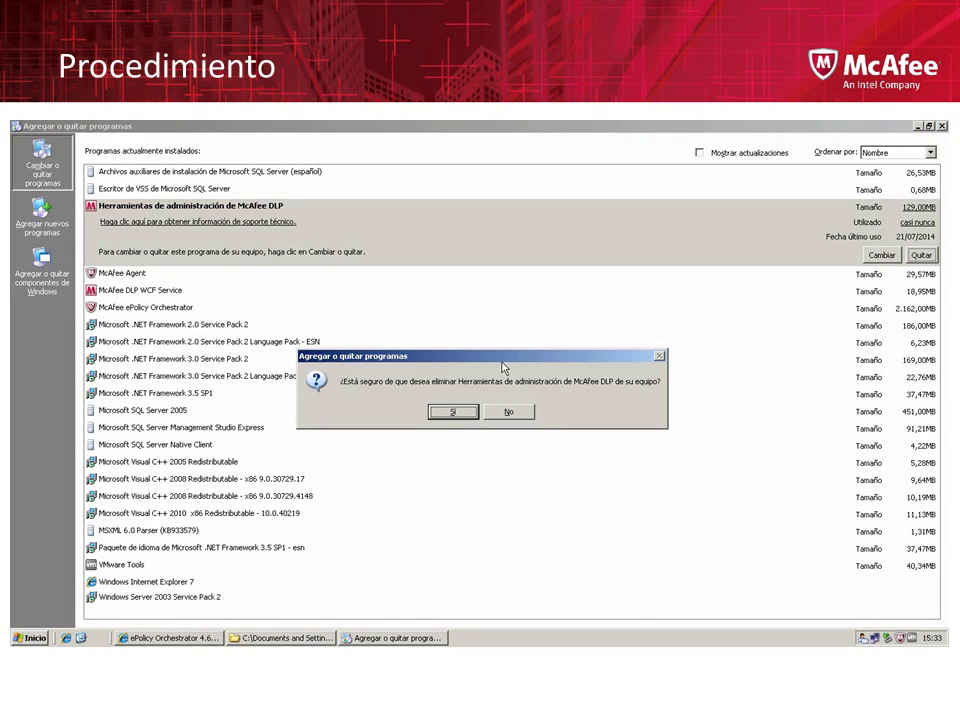
{"action": "left_click", "coordinate": [453, 412]}
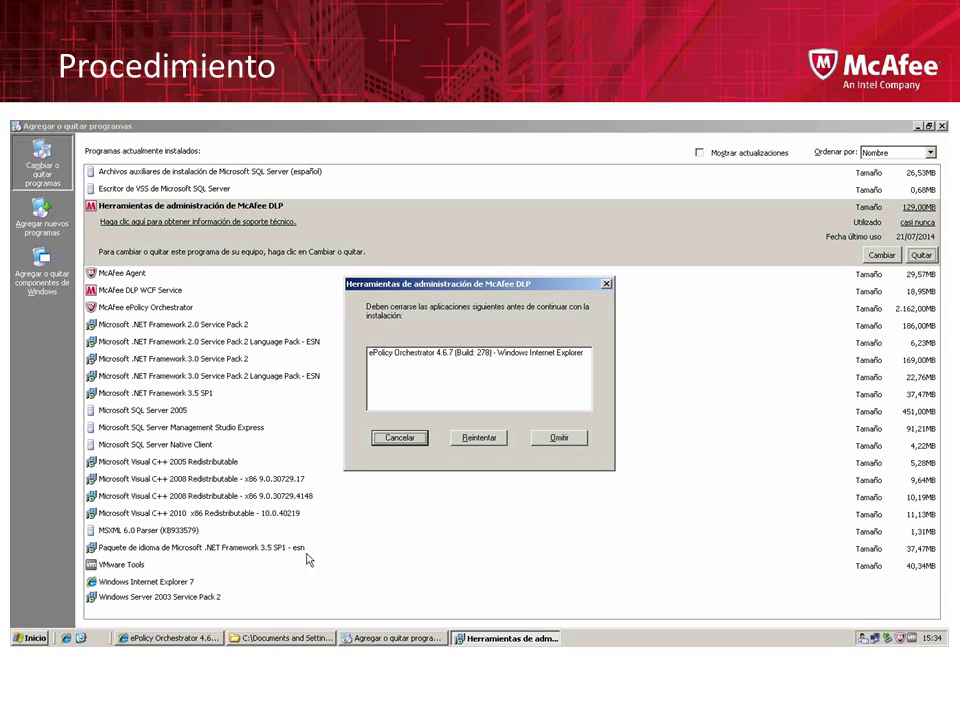
{"action": "left_click", "coordinate": [215, 638]}
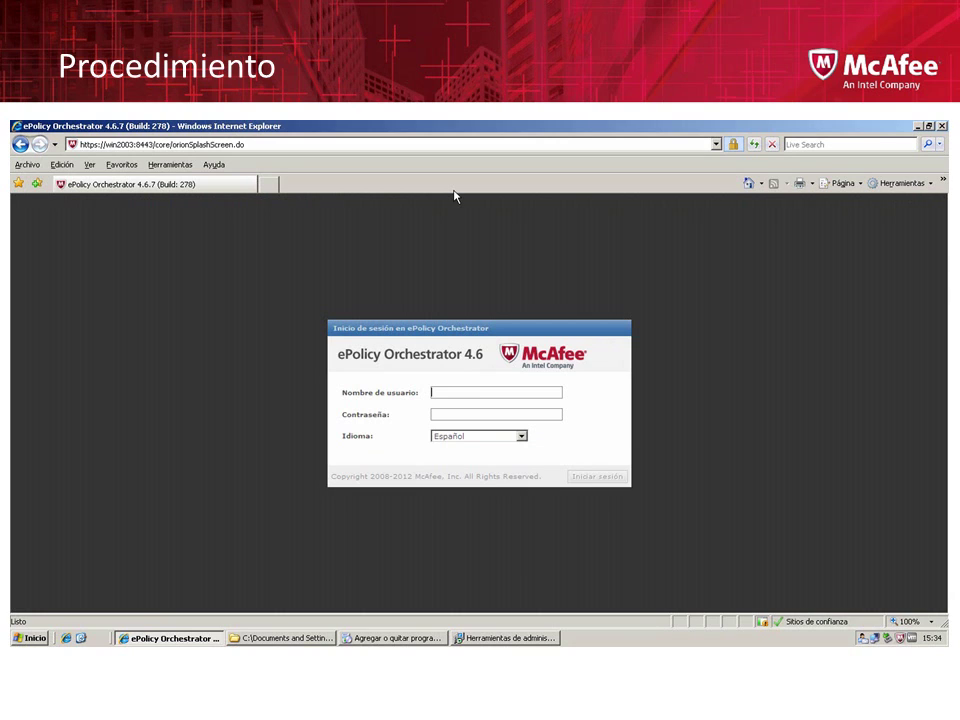
{"action": "key", "text": "alt+F4"}
{"action": "left_click", "coordinate": [493, 444]}
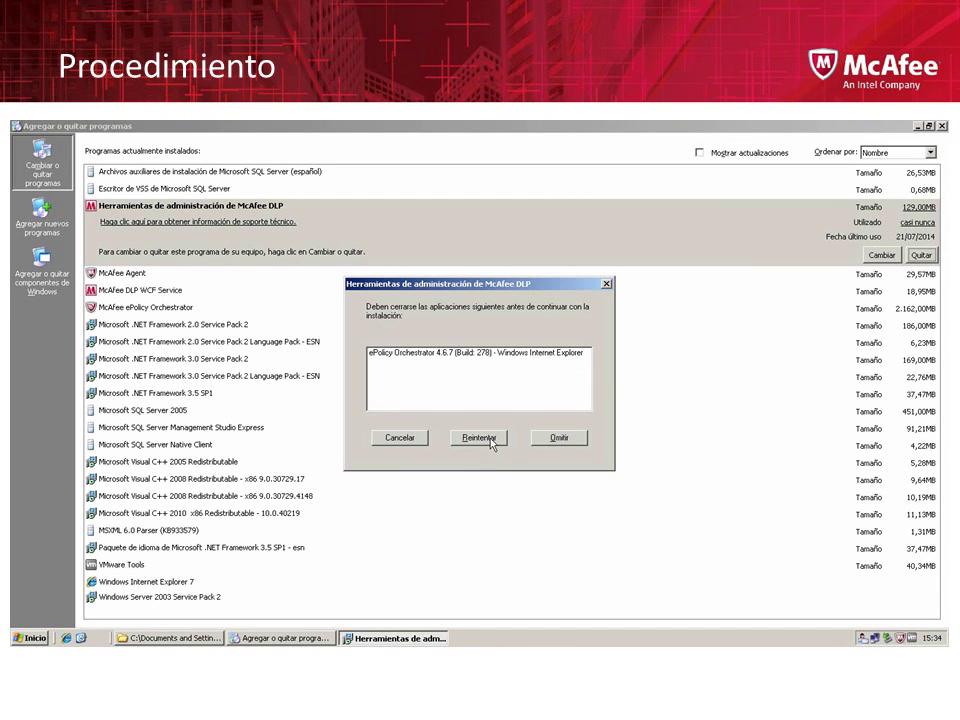
{"action": "left_click", "coordinate": [491, 443]}
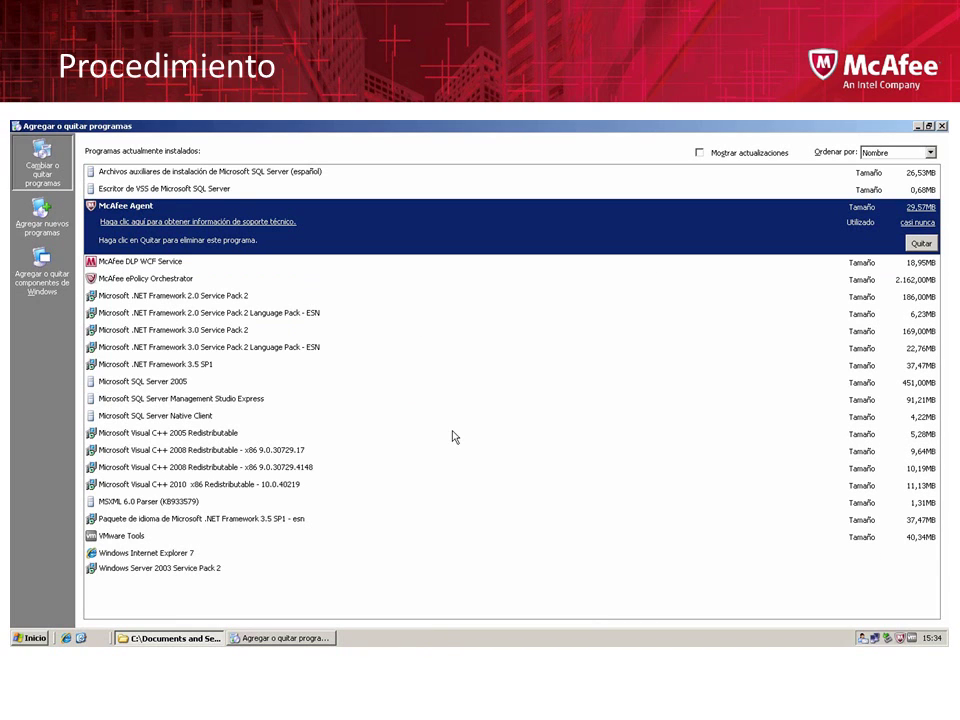
Remove McAfee DLP WCF Service from the installed programs, confirming with Sí
{"action": "left_click", "coordinate": [171, 264]}
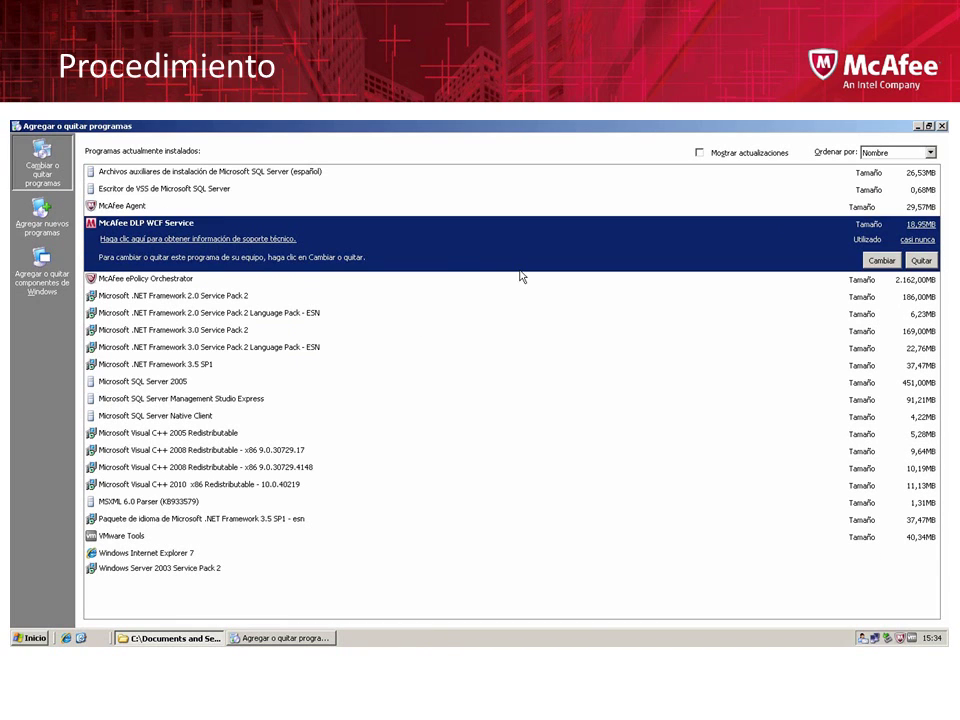
{"action": "left_click", "coordinate": [922, 261]}
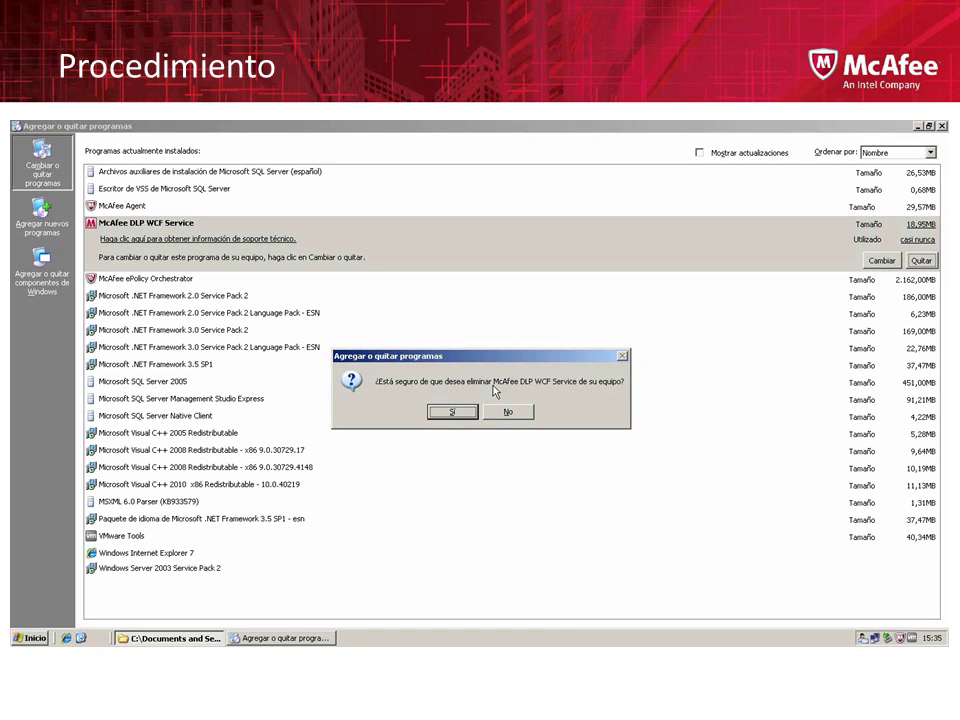
{"action": "left_click", "coordinate": [456, 412]}
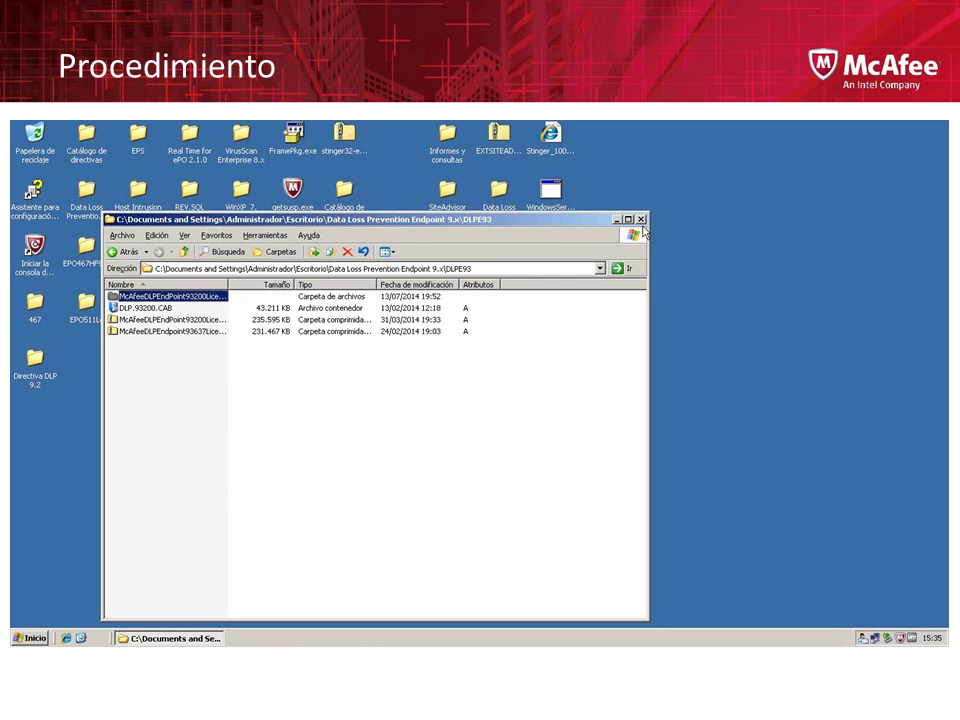
Close the DLPE93 folder, launch the ePolicy Orchestrator 4.6.7 console, and skip the certificate prompt
{"action": "key", "text": "alt+F4"}
{"action": "left_click", "coordinate": [33, 252]}
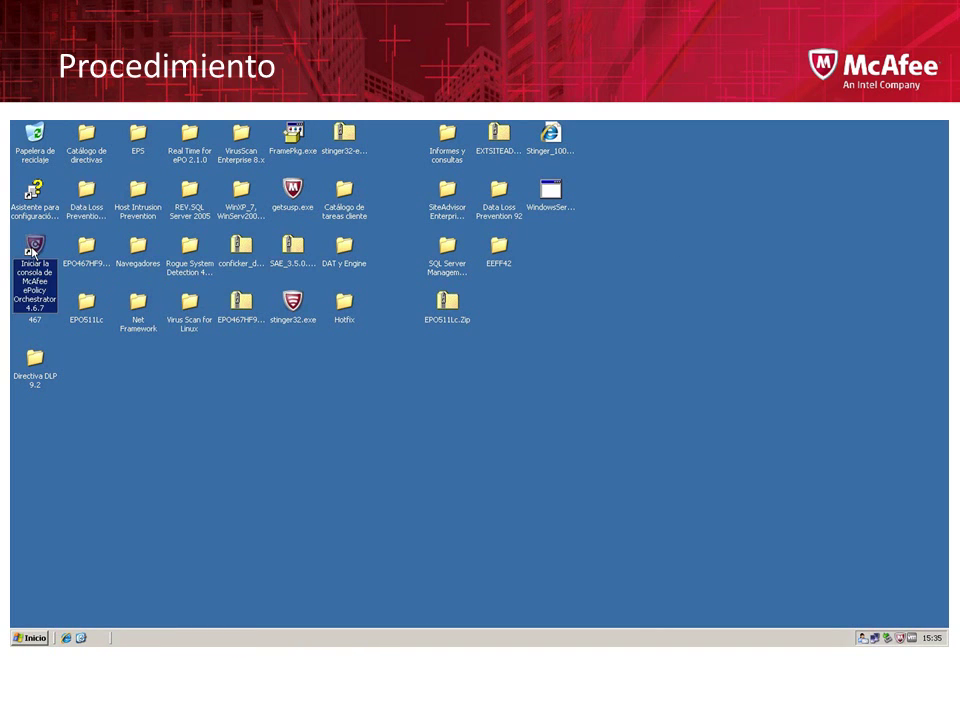
{"action": "double_click", "coordinate": [33, 252]}
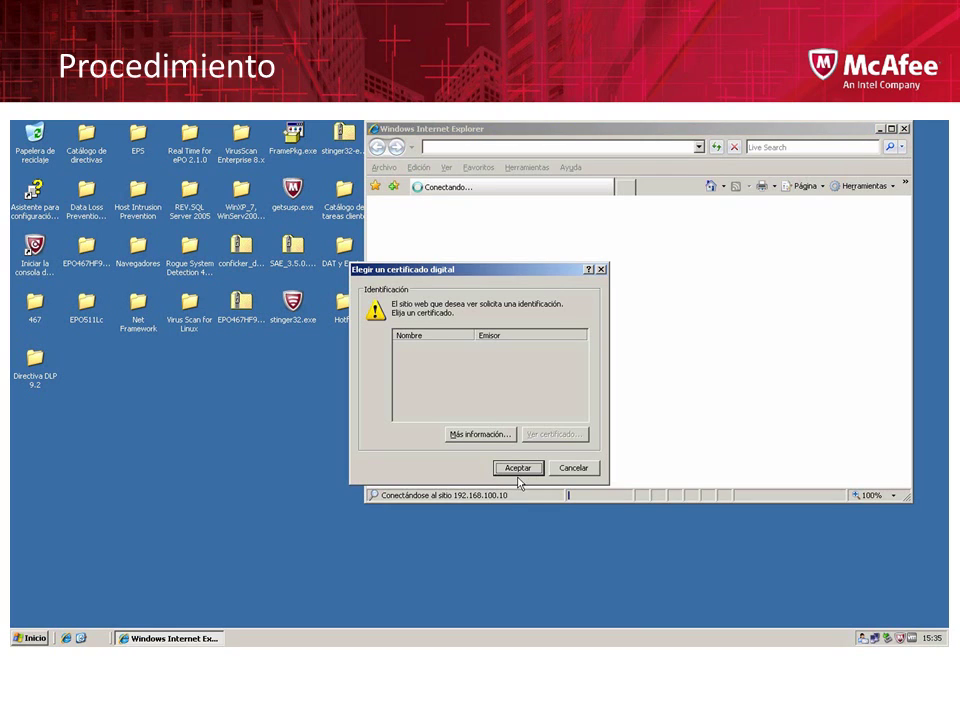
{"action": "left_click", "coordinate": [518, 468]}
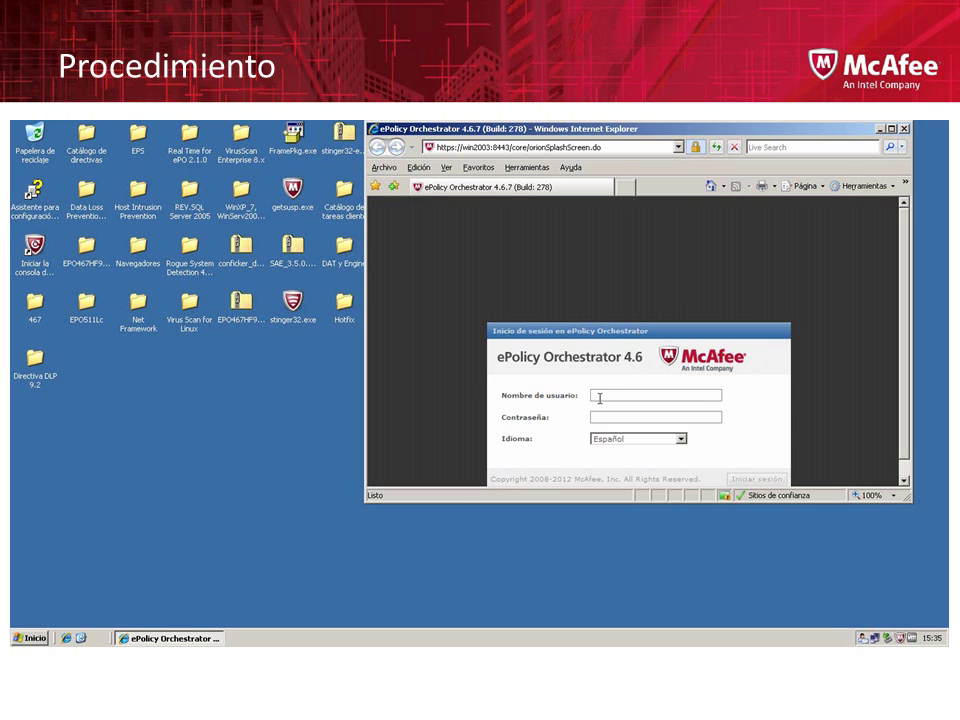
Log in as admin with the account password, then open Menú toward Protección de datos
{"action": "key", "text": "Tab"}
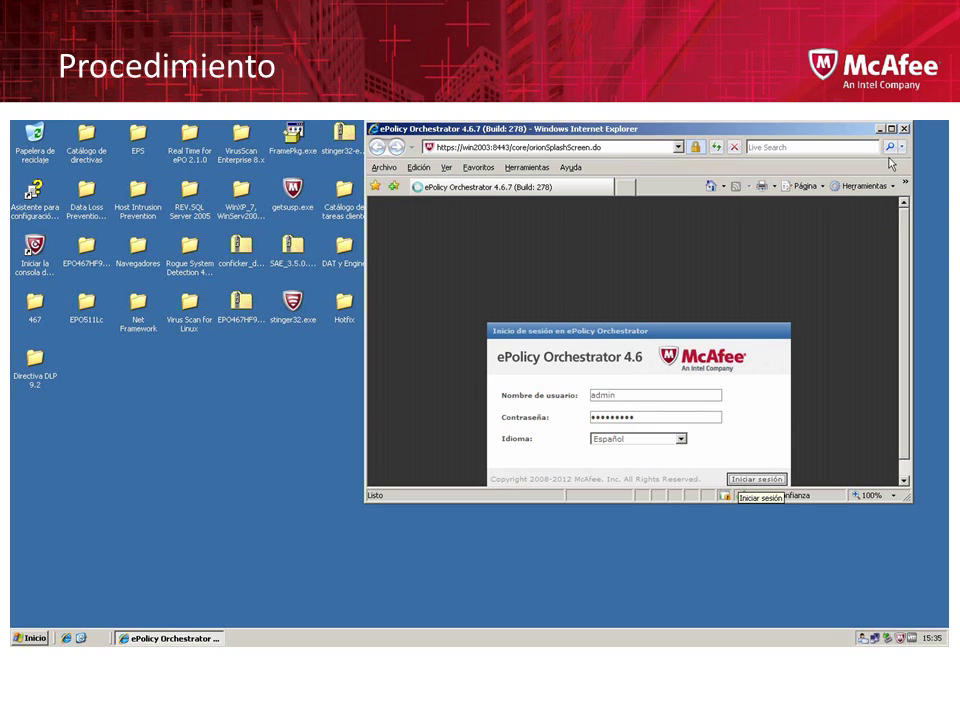
{"action": "key", "text": "Return"}
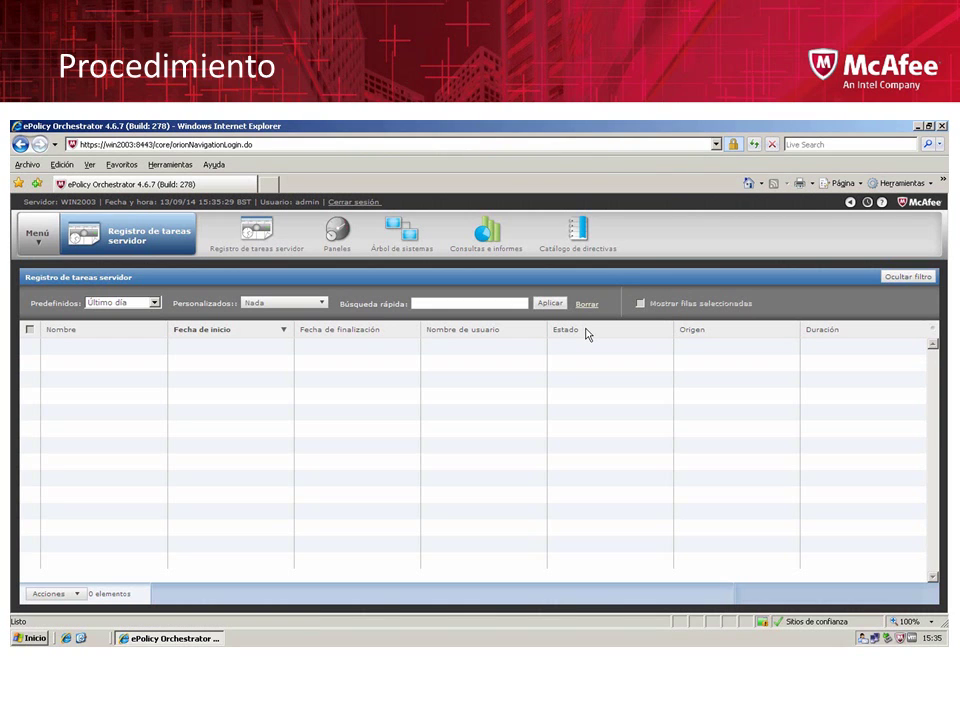
{"action": "left_click", "coordinate": [46, 240]}
{"action": "mouse_move", "coordinate": [68, 429]}
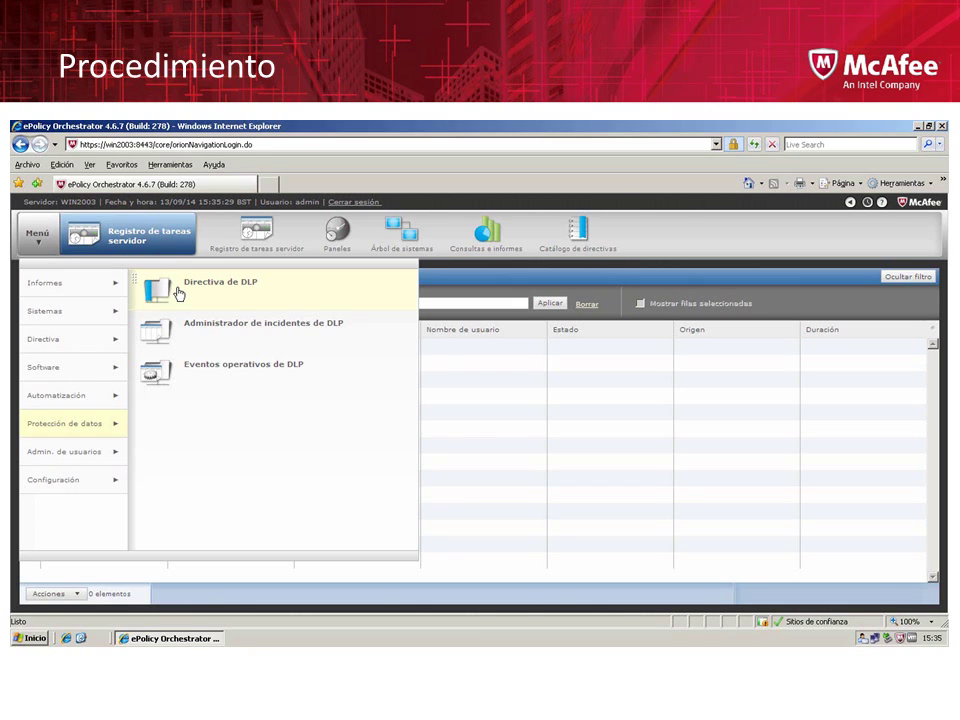
Open Directiva de DLP, dismiss the Barra de información notice, and expand the blocked add-on bar
{"action": "left_click", "coordinate": [179, 292]}
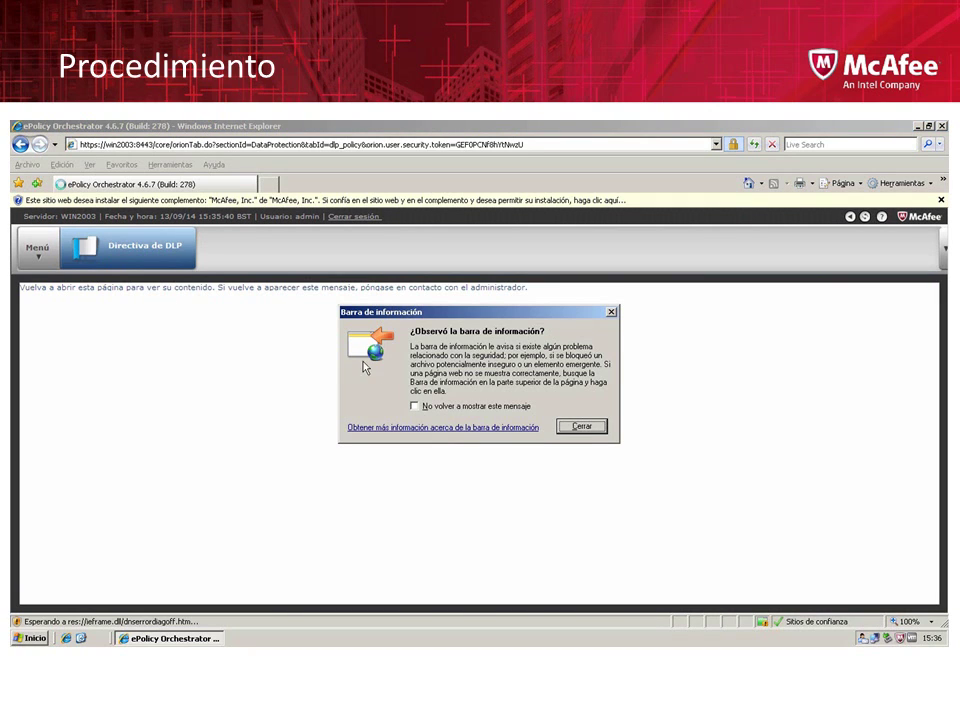
{"action": "left_click", "coordinate": [574, 429]}
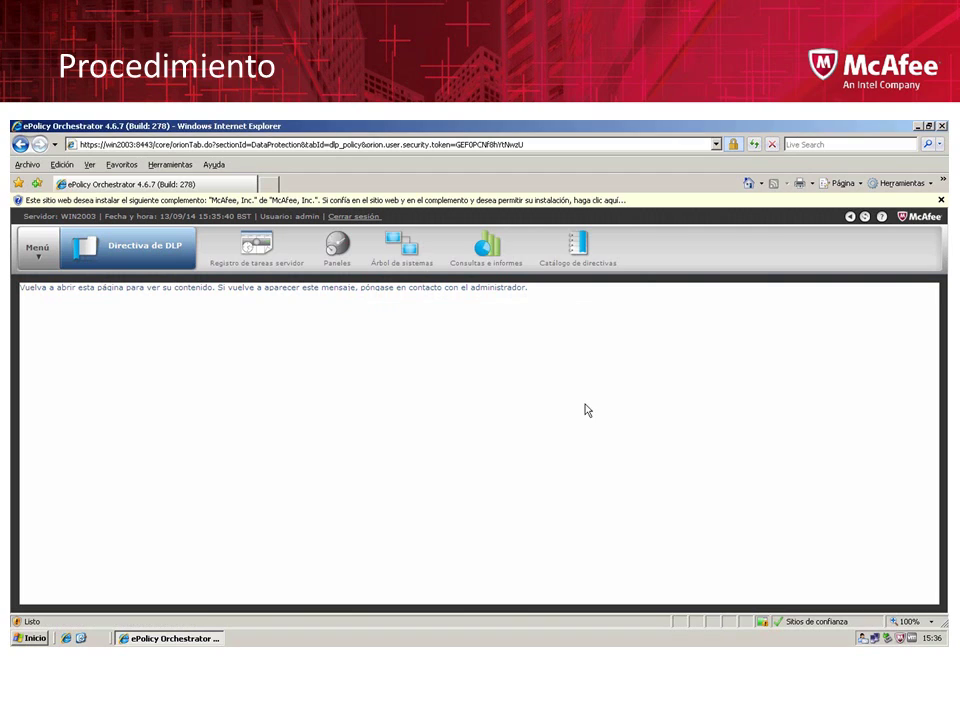
{"action": "left_click", "coordinate": [758, 203]}
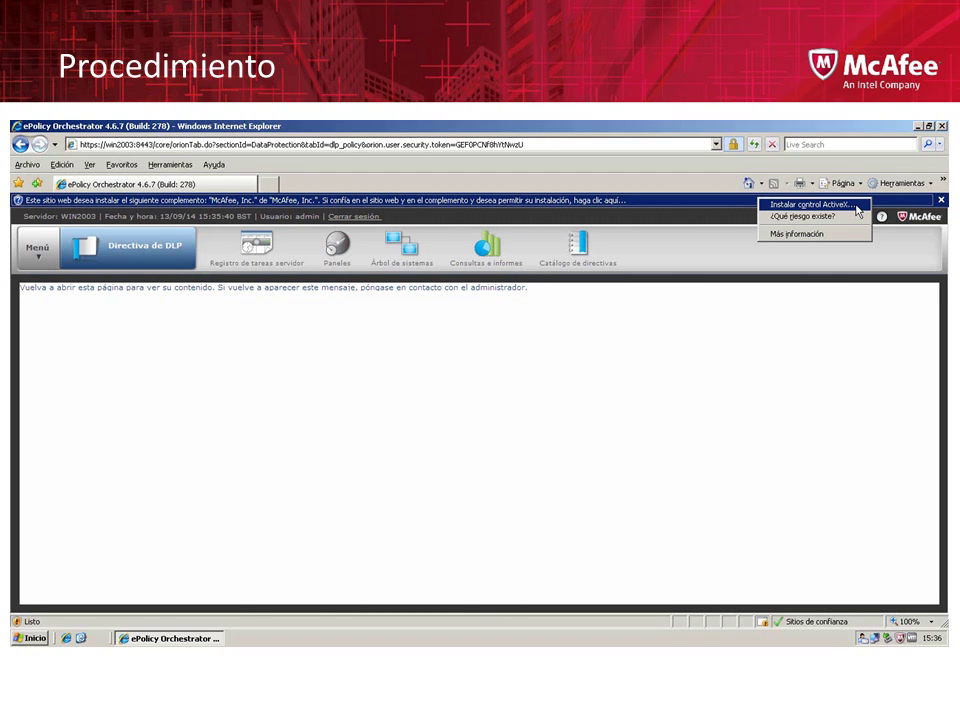
Choose Instalar control ActiveX and approve the McAfee software installation in the security warning
{"action": "left_click", "coordinate": [812, 204]}
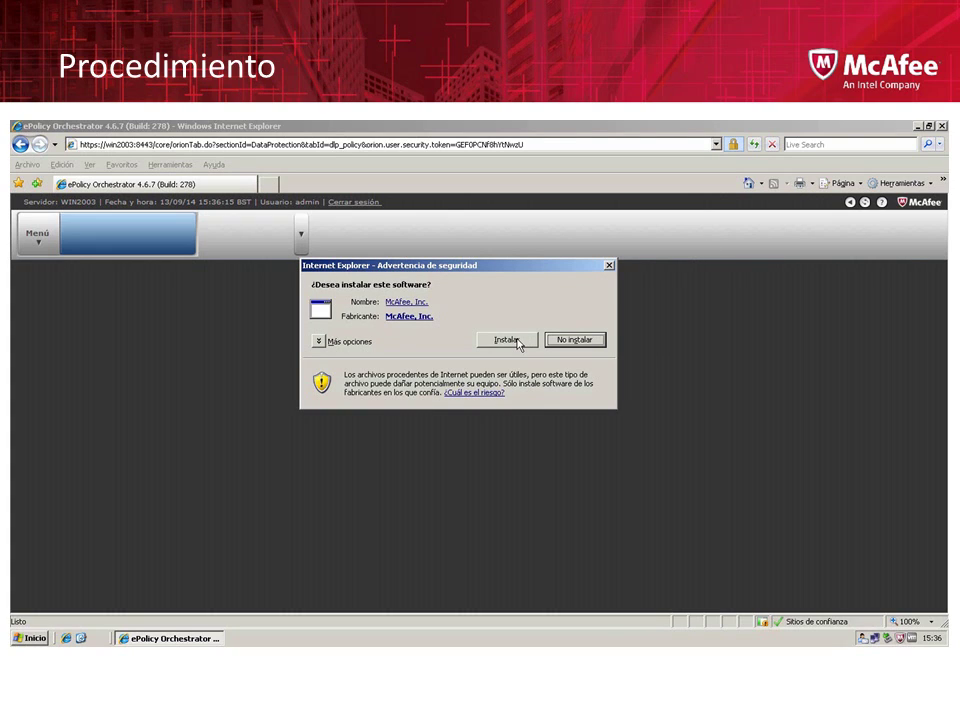
{"action": "left_click", "coordinate": [507, 340]}
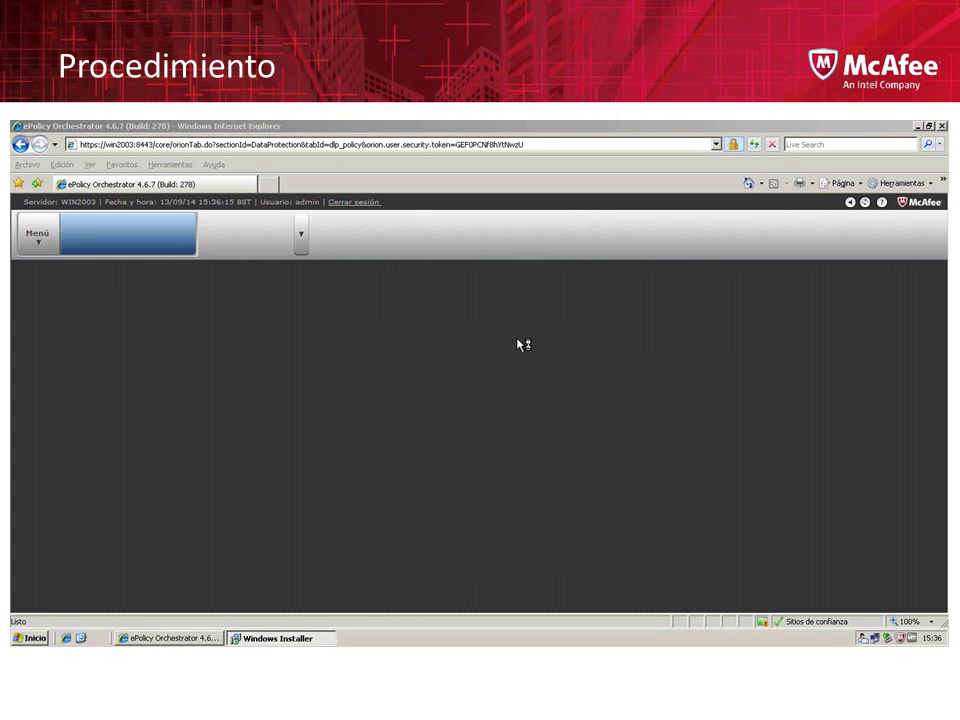